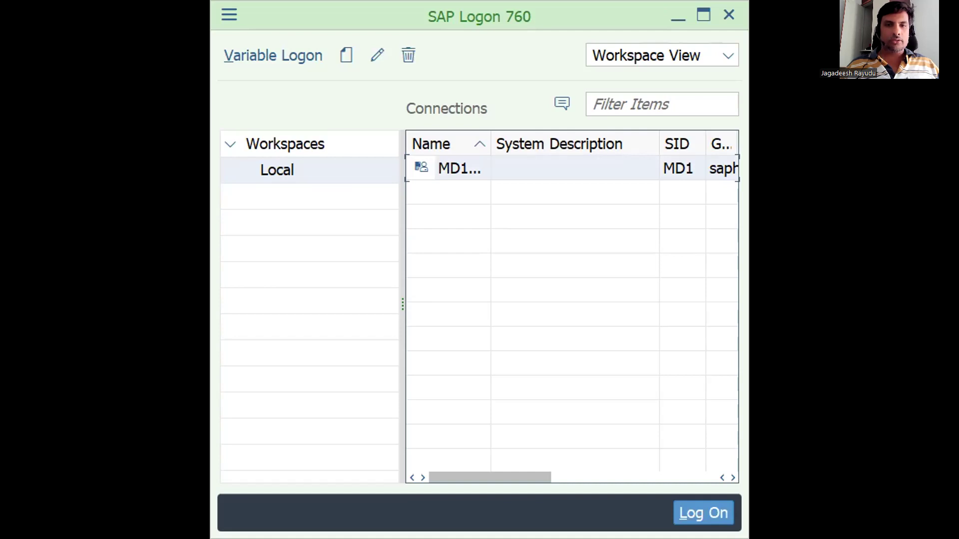
Log on to the MD1 system in client 900 with the suggested user and the account password.
key(Return)
key(shift+Tab)
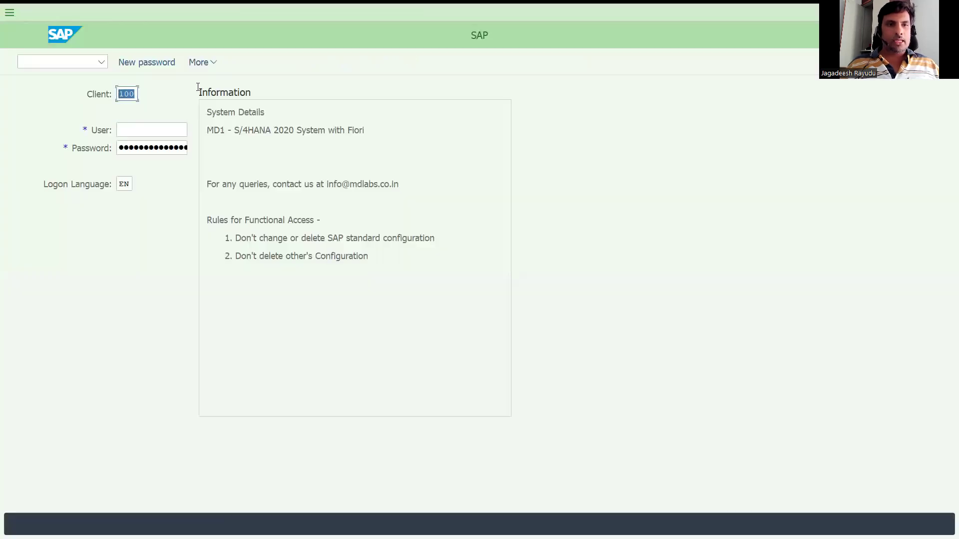
text(900)
key(Tab)
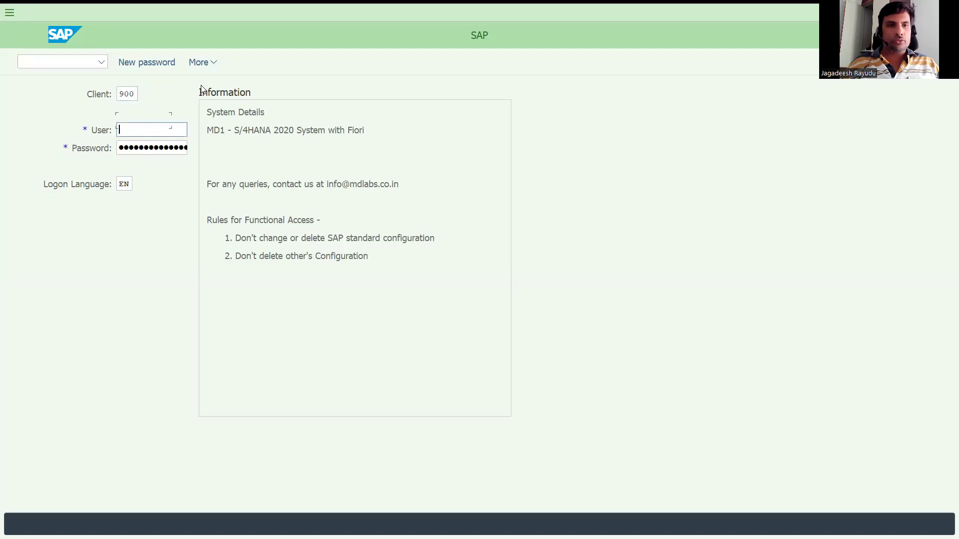
text(R)
key(Down)
key(Return)
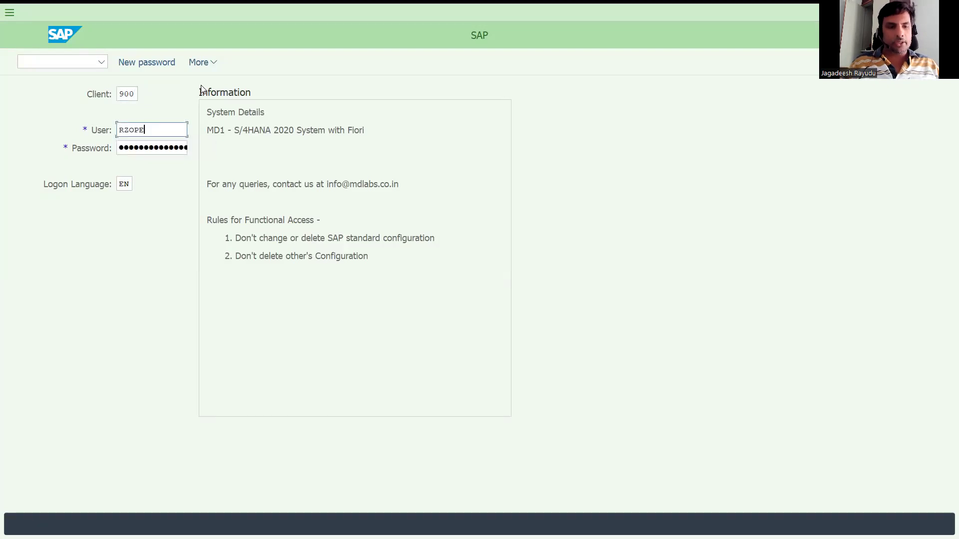
key(Tab)
text(*****)
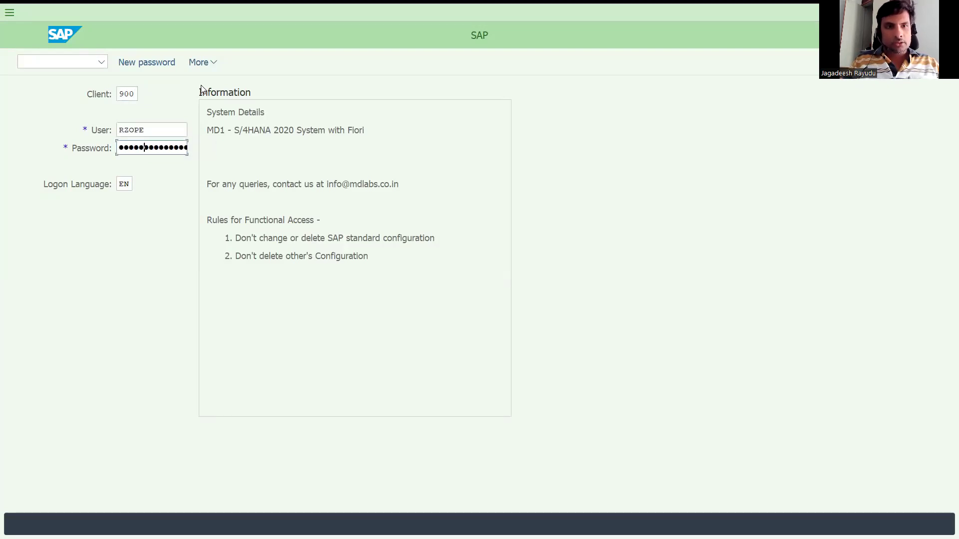
text(********)
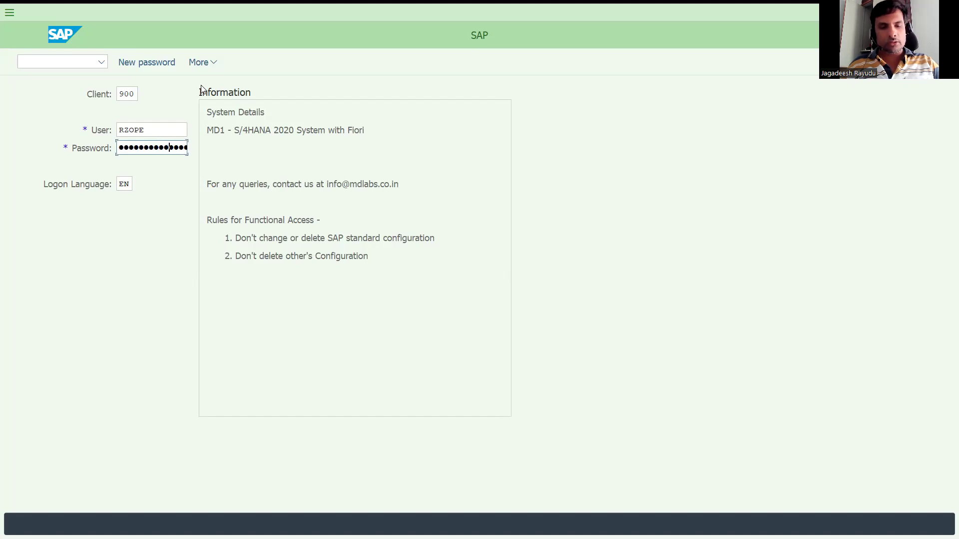
key(Return)
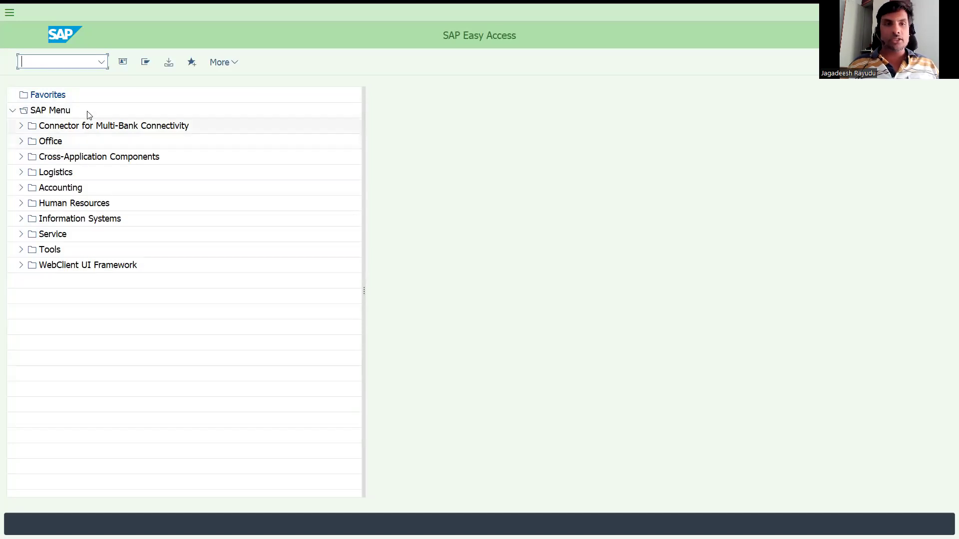
Start entering the /nv transaction code in the command field.
click(43, 62)
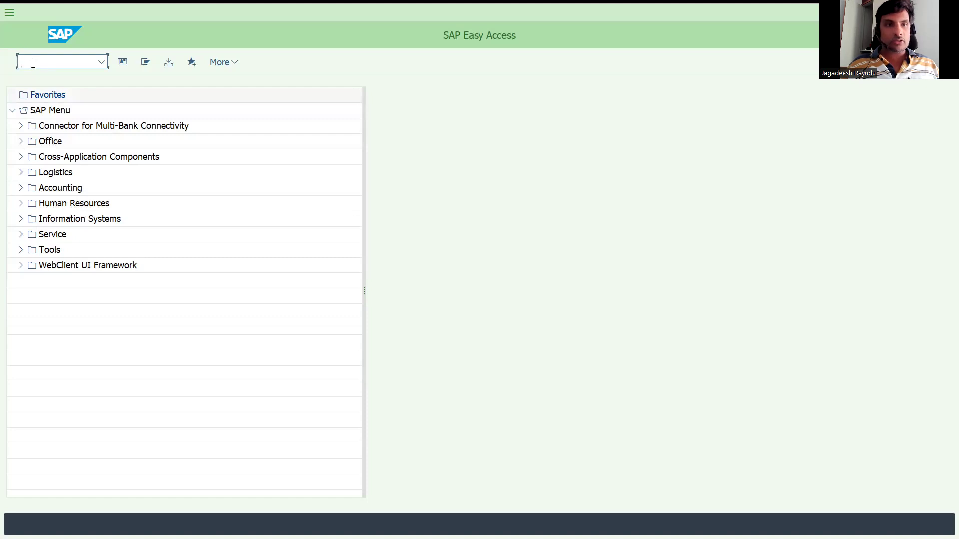
text(/n)
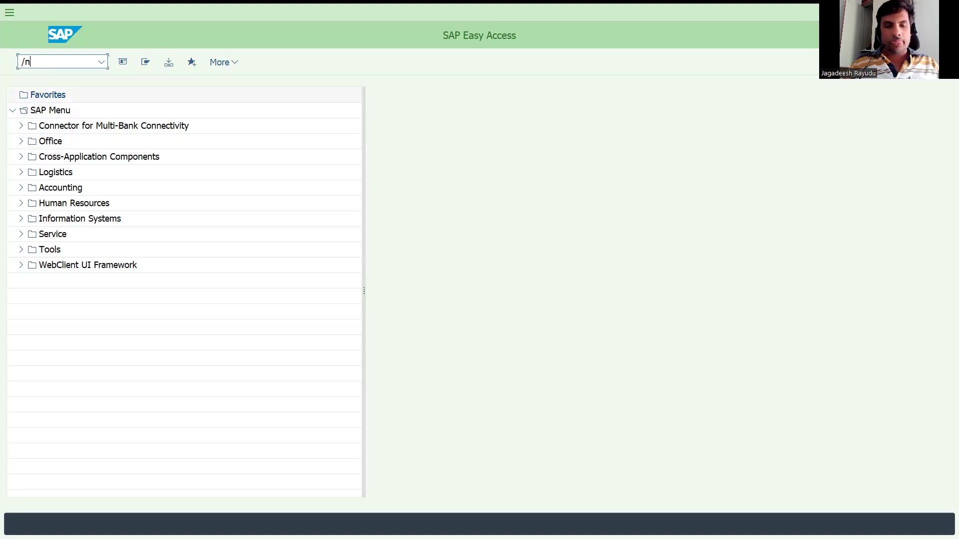
text(v)
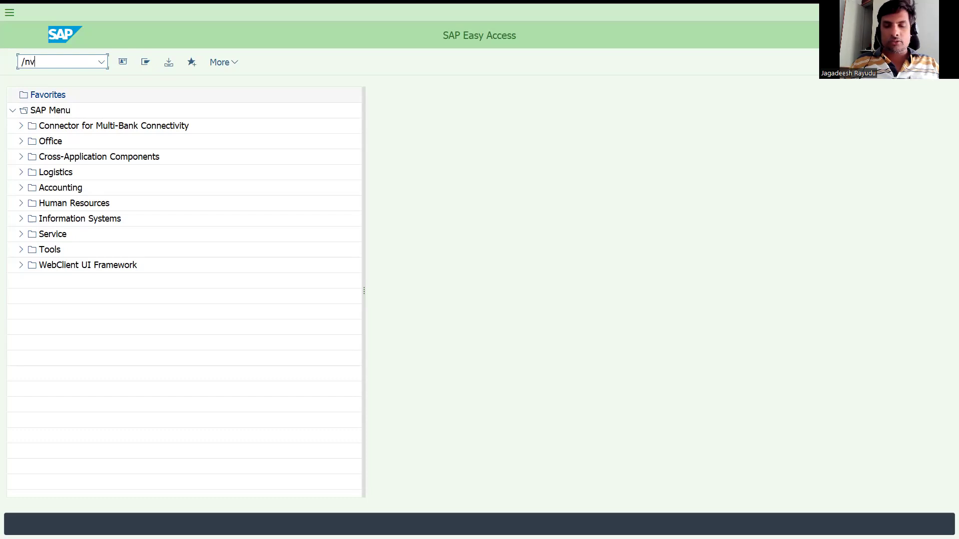
key(BackSpace)
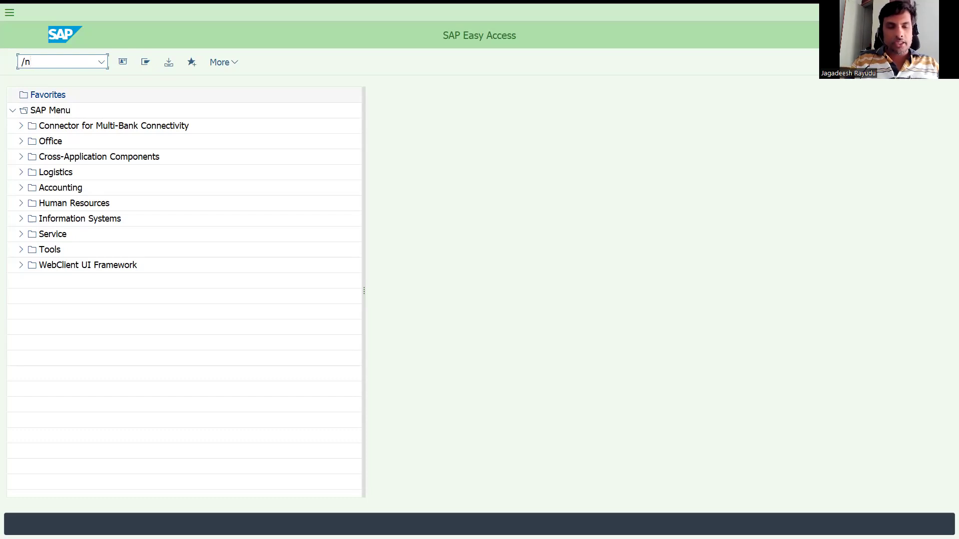
Open the condition types list, jump to the H entries and mark HM00 Order value.
text(v)
text(a03)
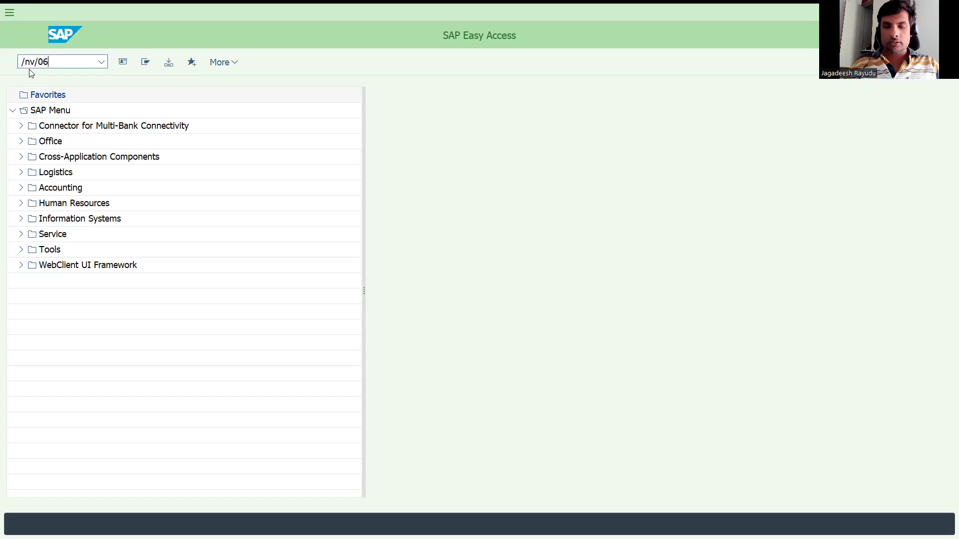
key(Return)
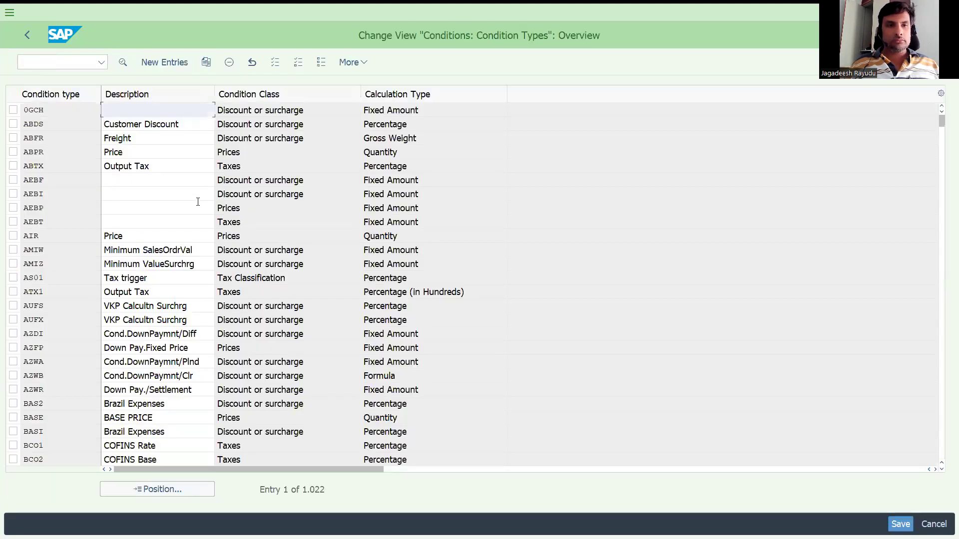
click(185, 494)
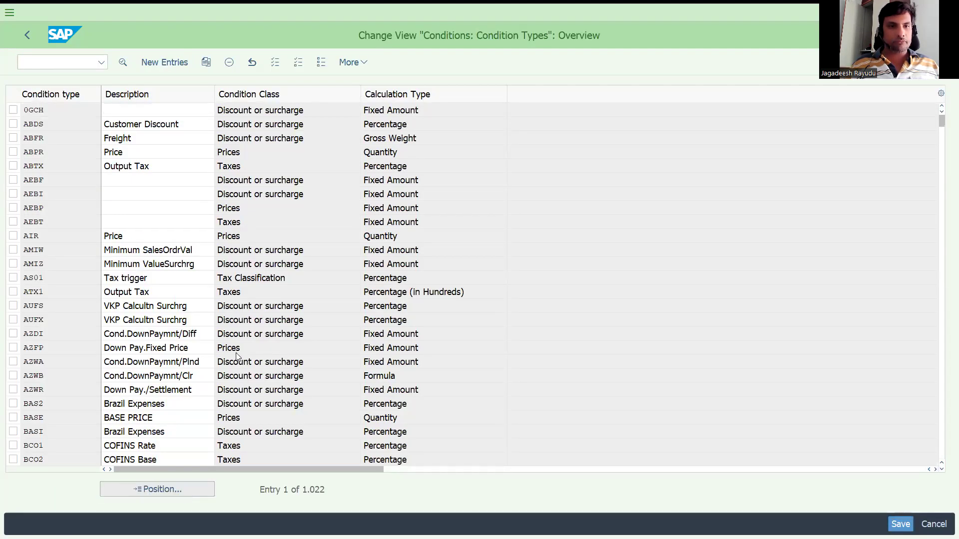
text(A)
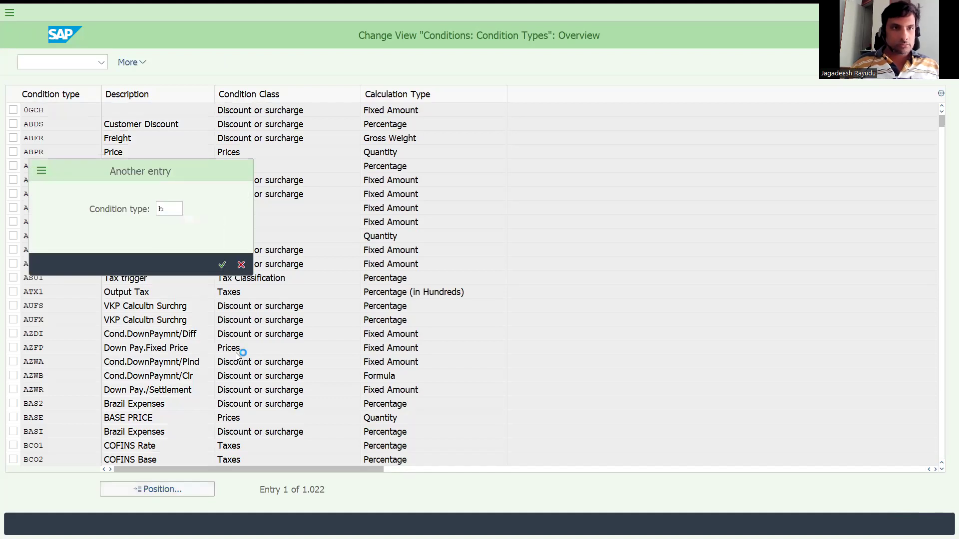
key(Return)
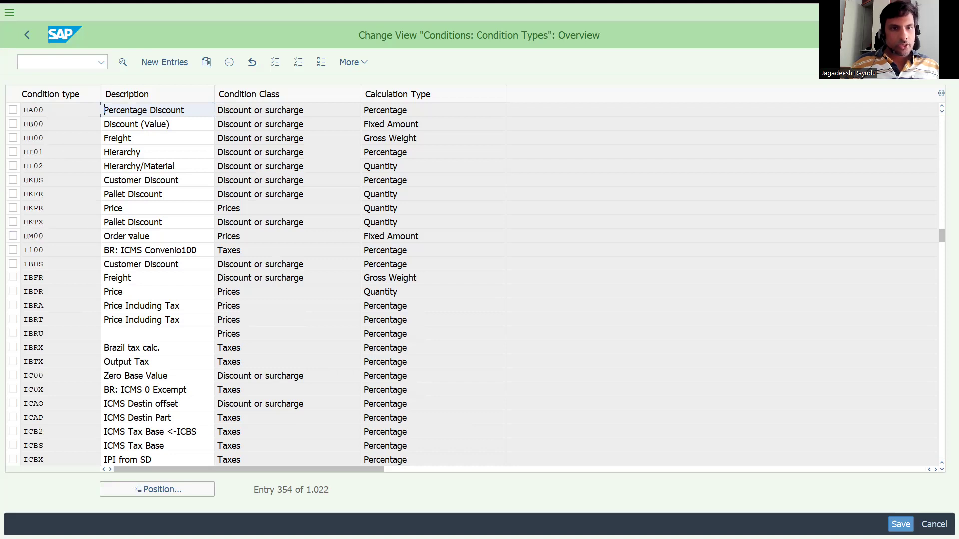
click(13, 236)
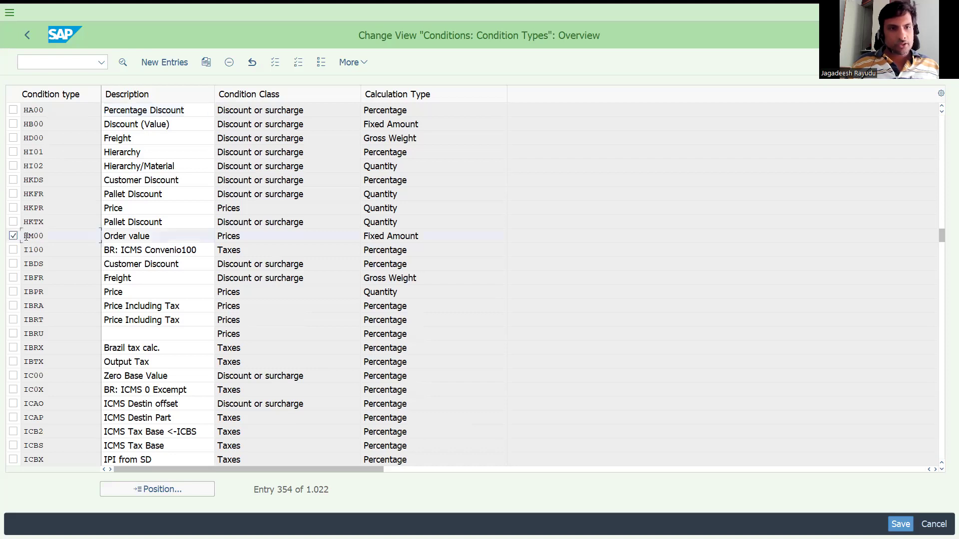
Review HM00 Order value's control data and its changeable-field settings.
double_click(34, 237)
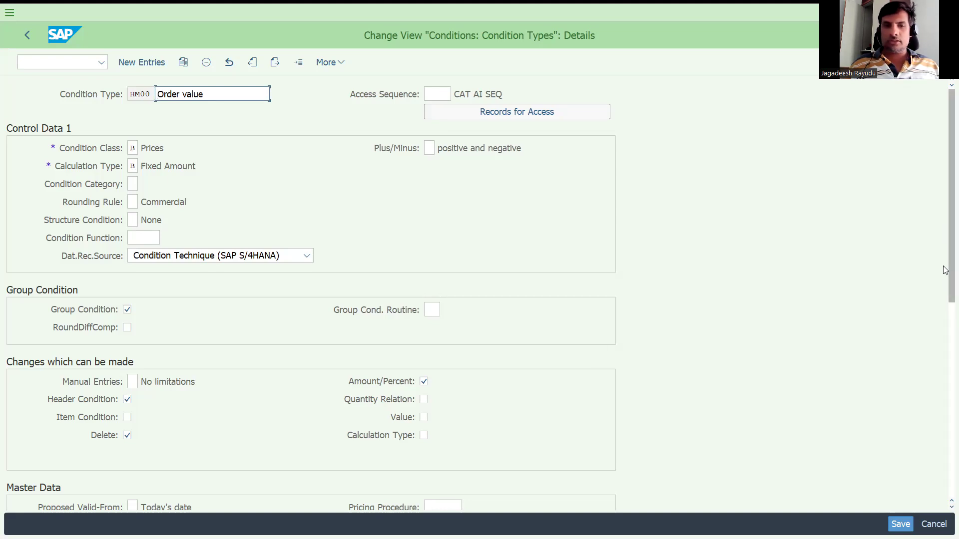
drag(945, 270, 945, 291)
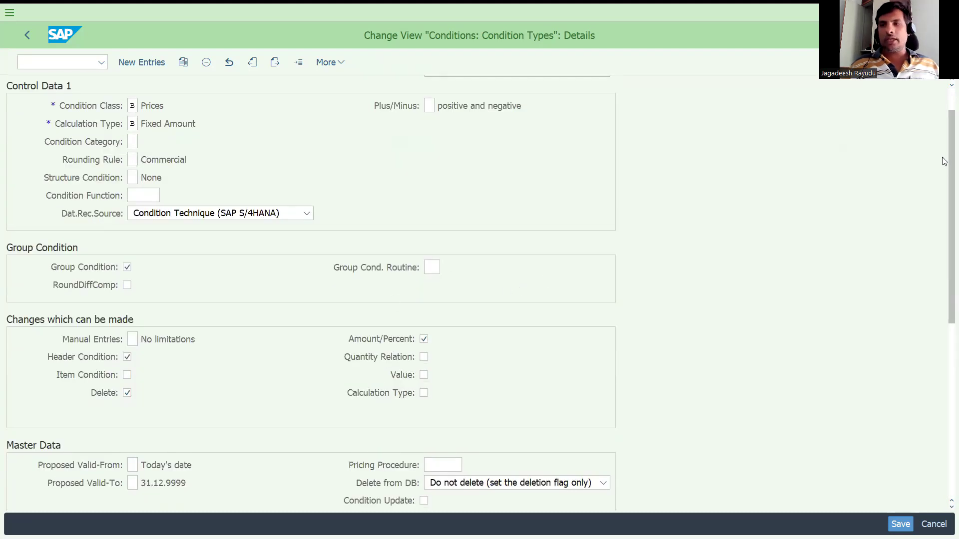
scroll(945, 166, up, 1)
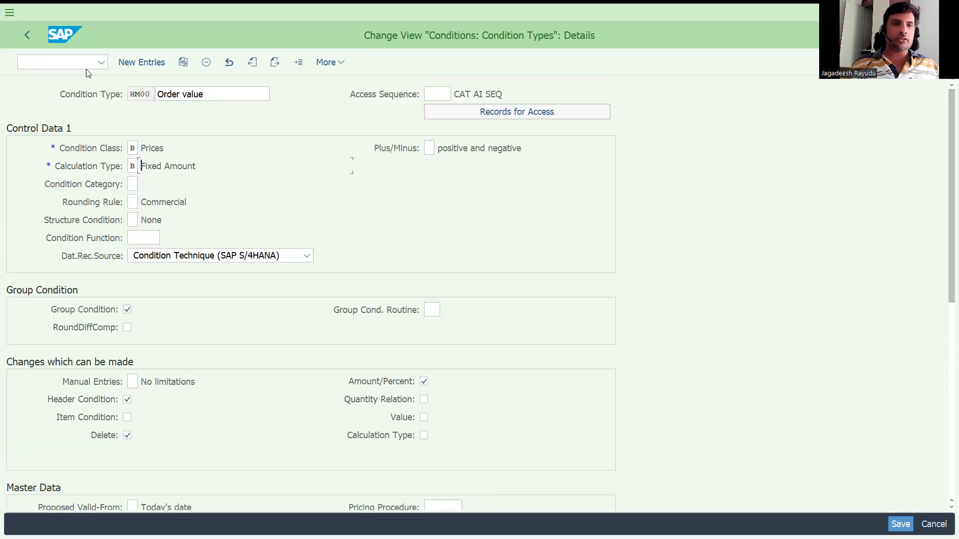
click(52, 66)
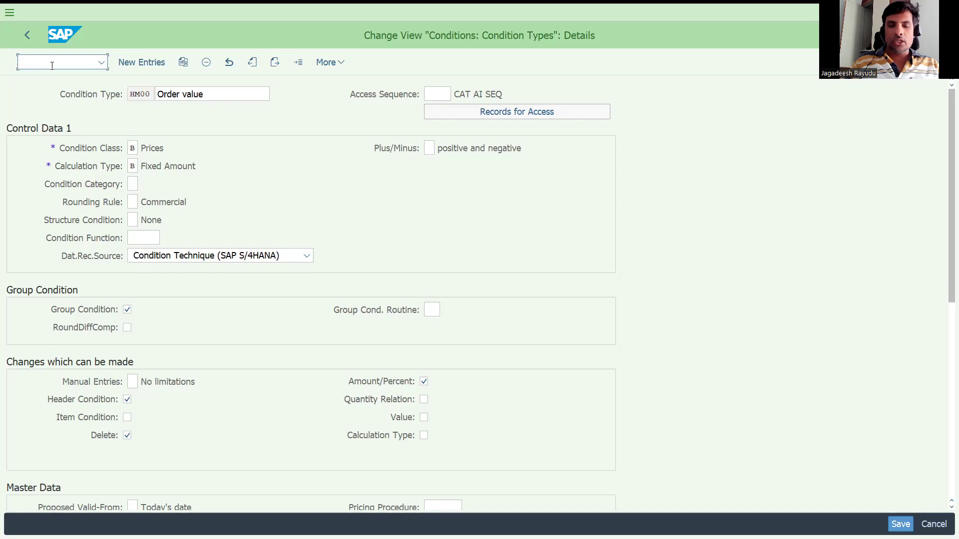
Open pricing procedure RVAA01's control data via V/08 and scroll to step 820 HM00.
text(/nv/08)
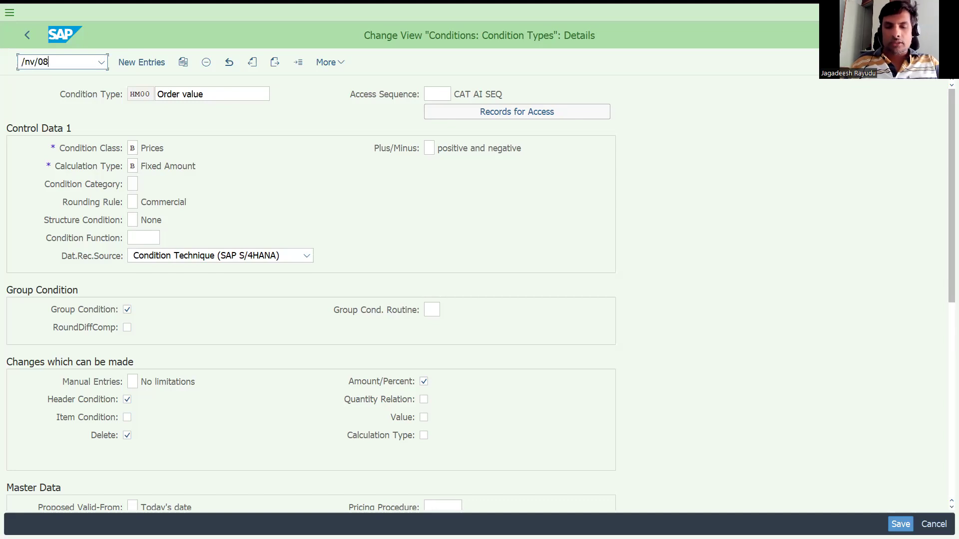
key(Return)
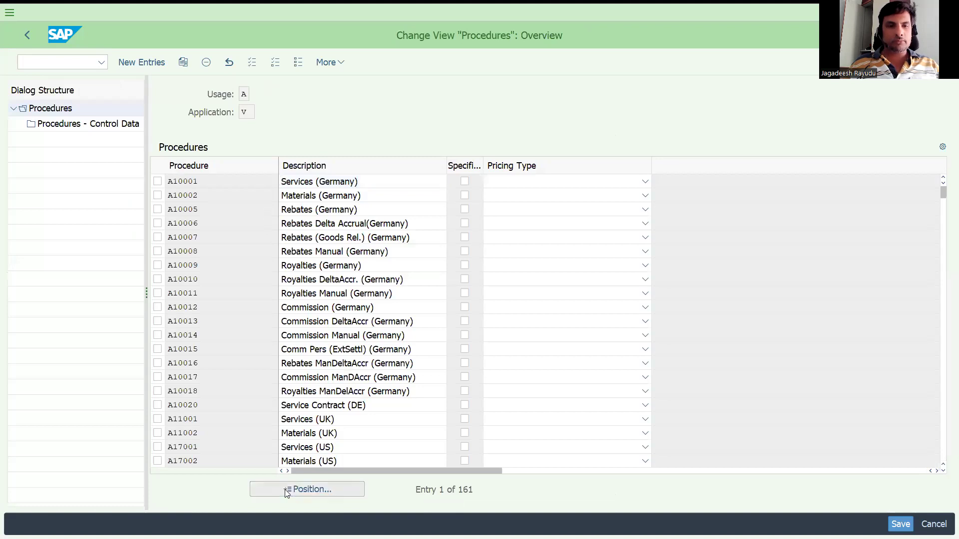
click(287, 493)
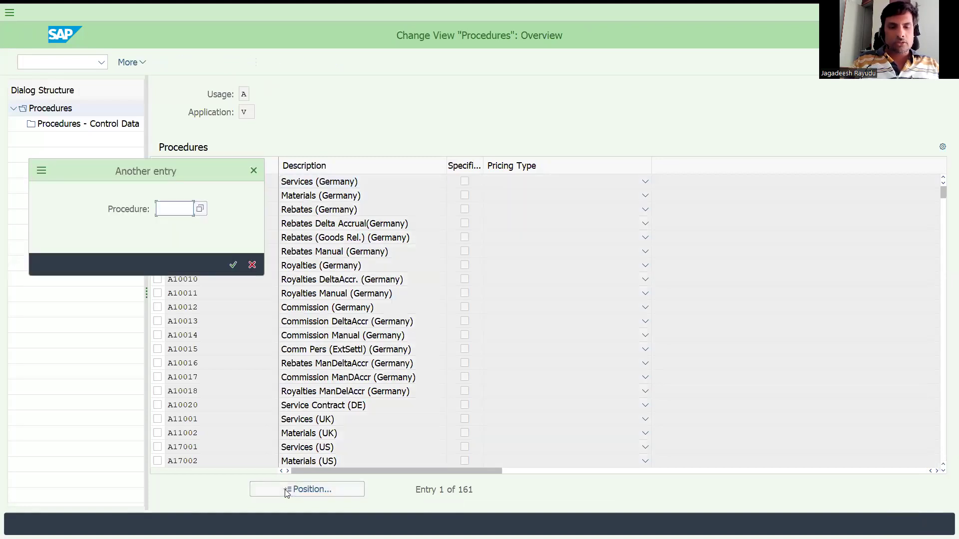
text(rv)
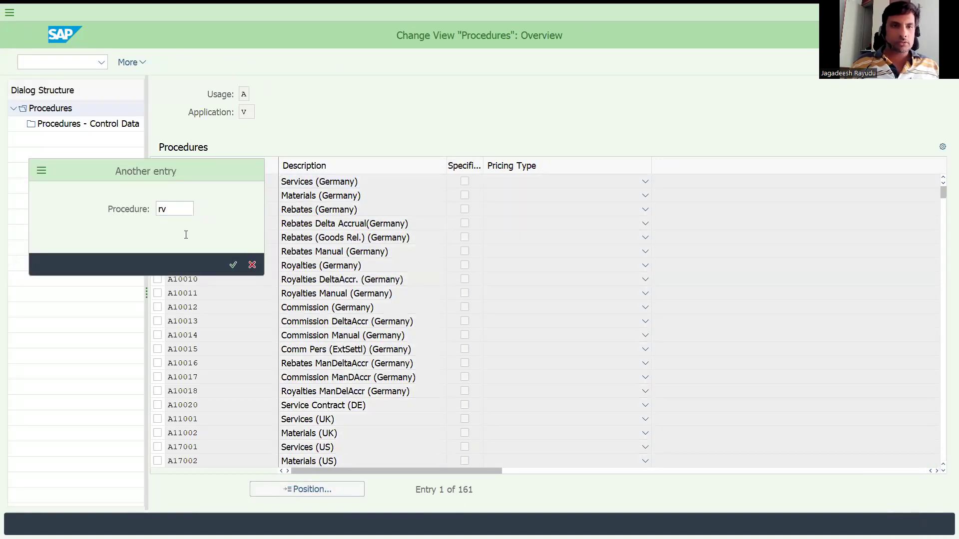
key(Return)
click(156, 182)
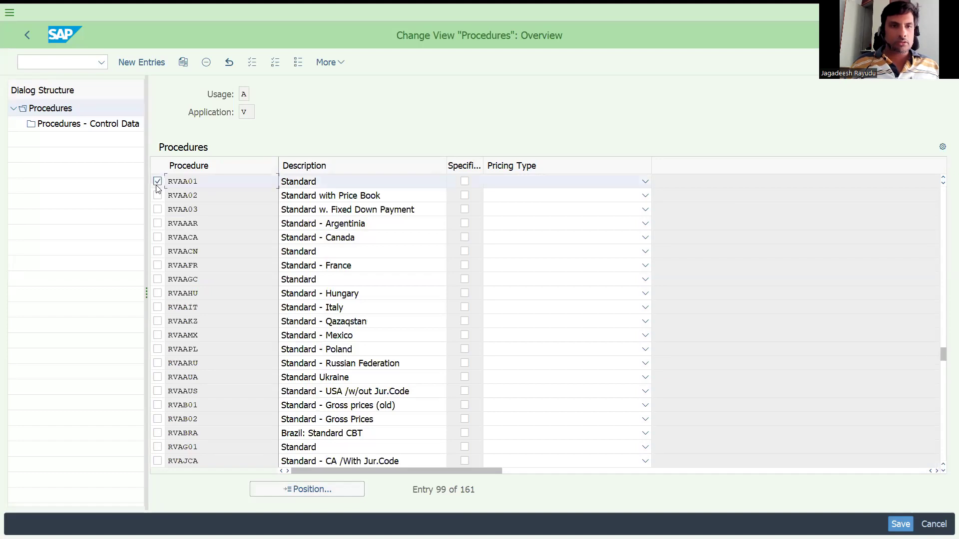
click(110, 129)
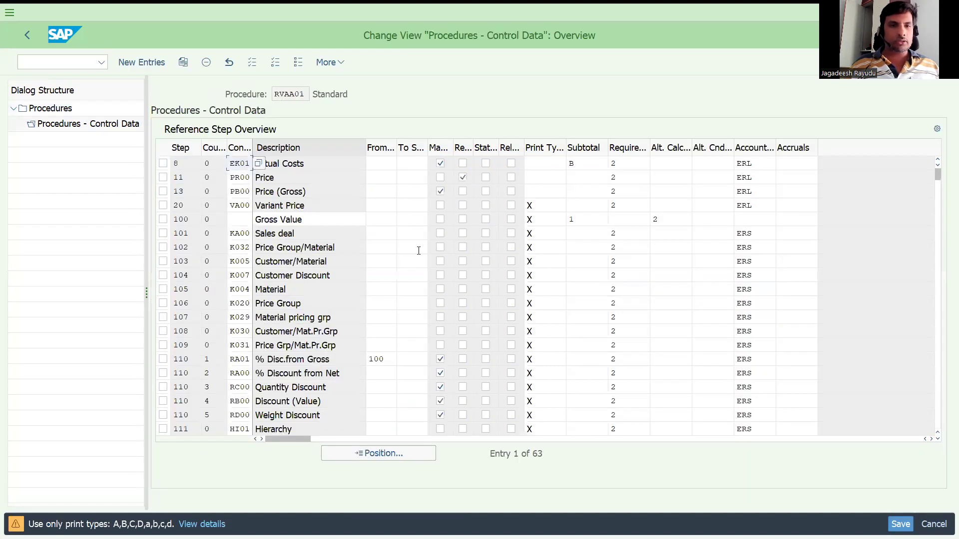
click(938, 337)
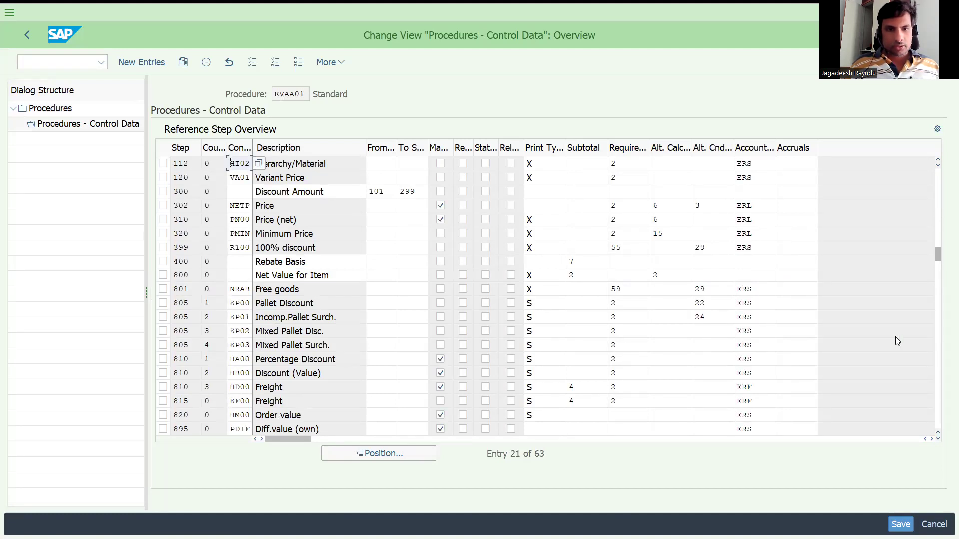
click(440, 427)
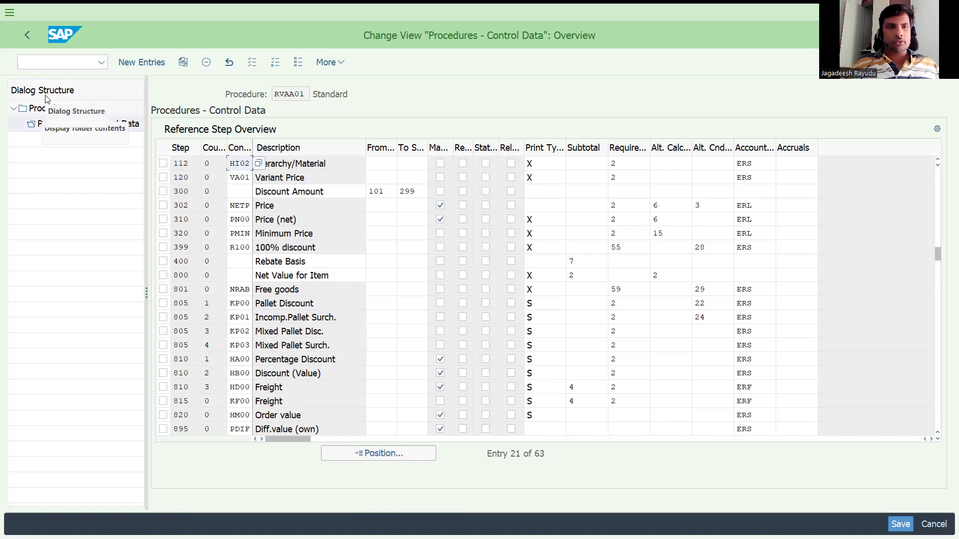
Navigate back to the pricing procedures overview listing 161 procedures.
click(51, 63)
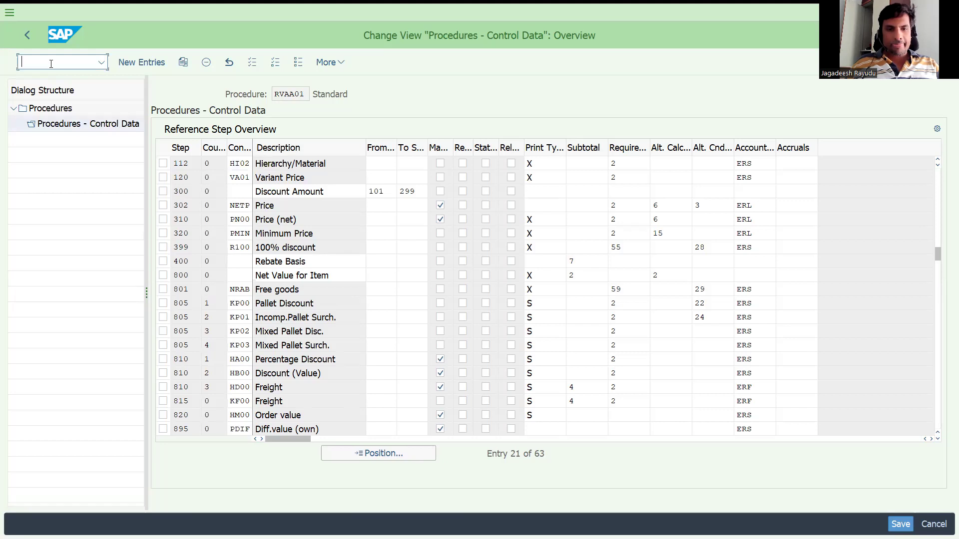
text(/n)
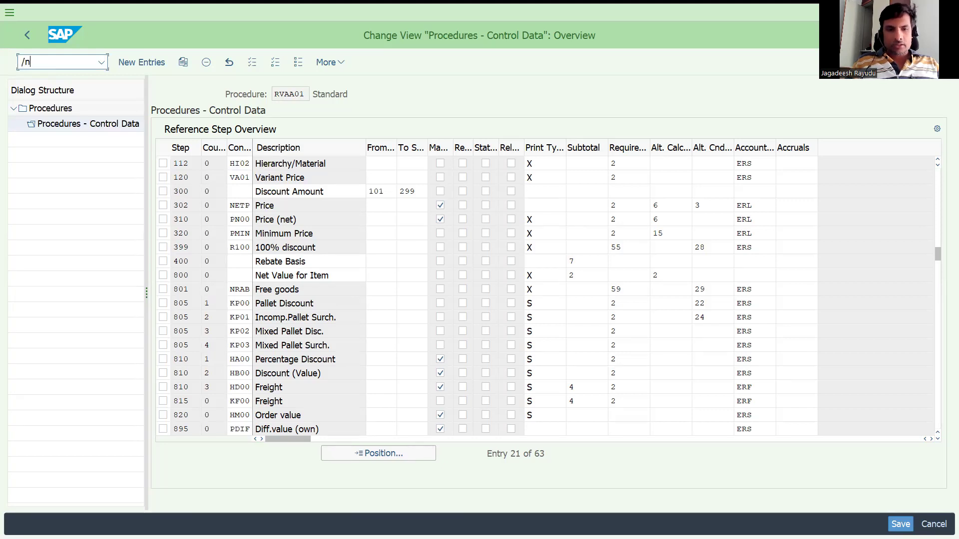
text(v/)
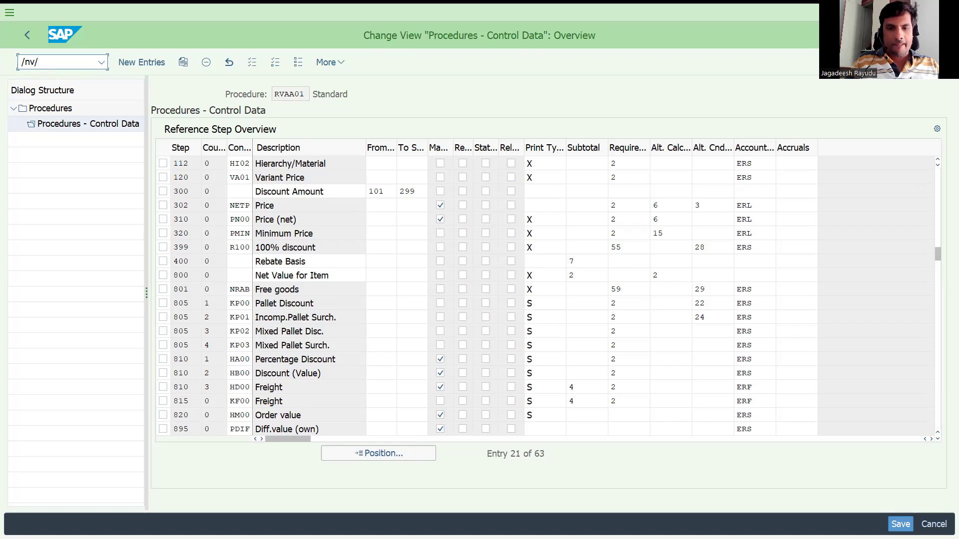
text(0)
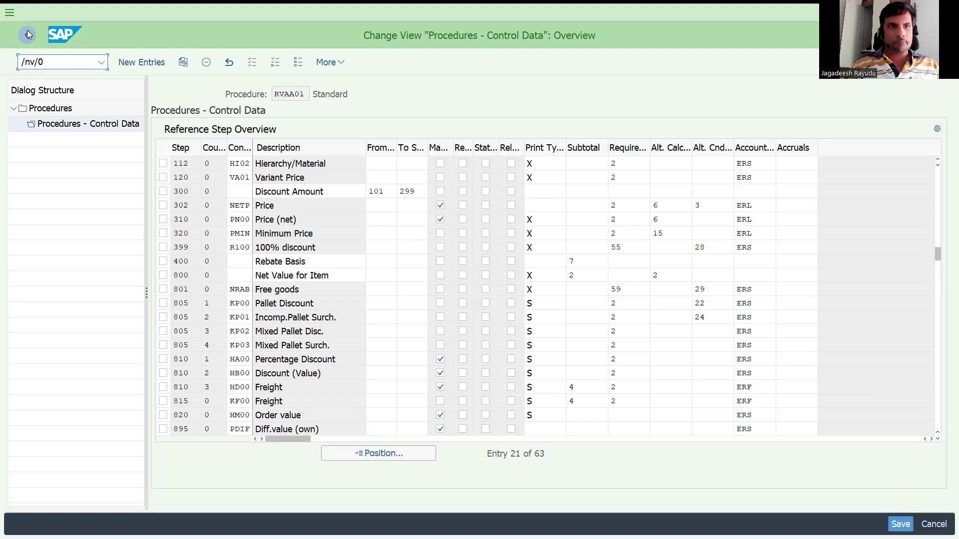
key(Return)
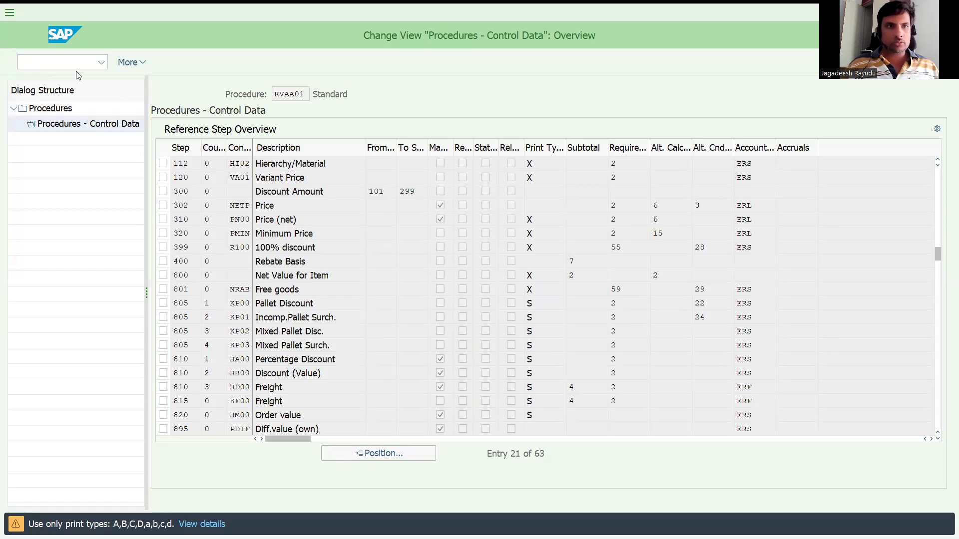
click(64, 64)
text(/nv/)
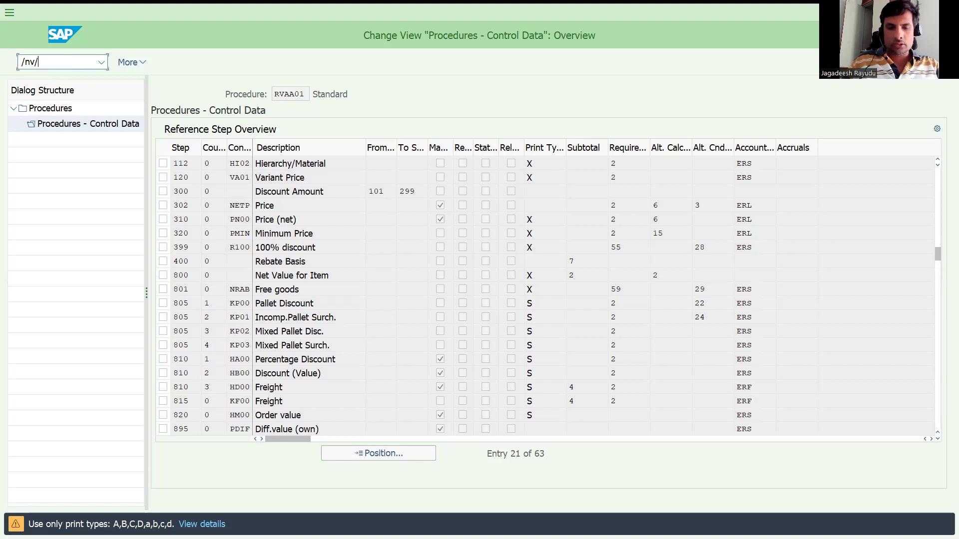
key(Return)
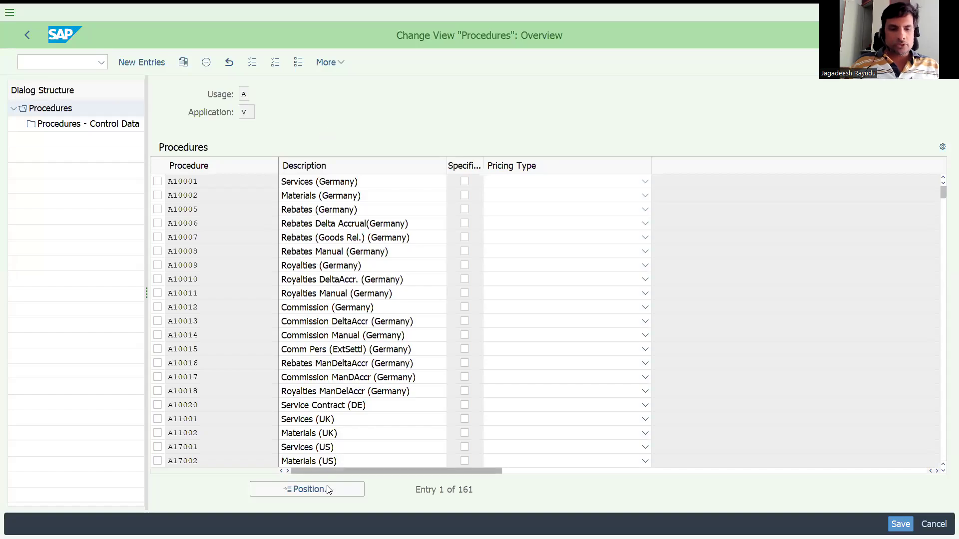
Position on the custom ZS4ADV procedure and open its control data steps.
click(328, 490)
text(z)
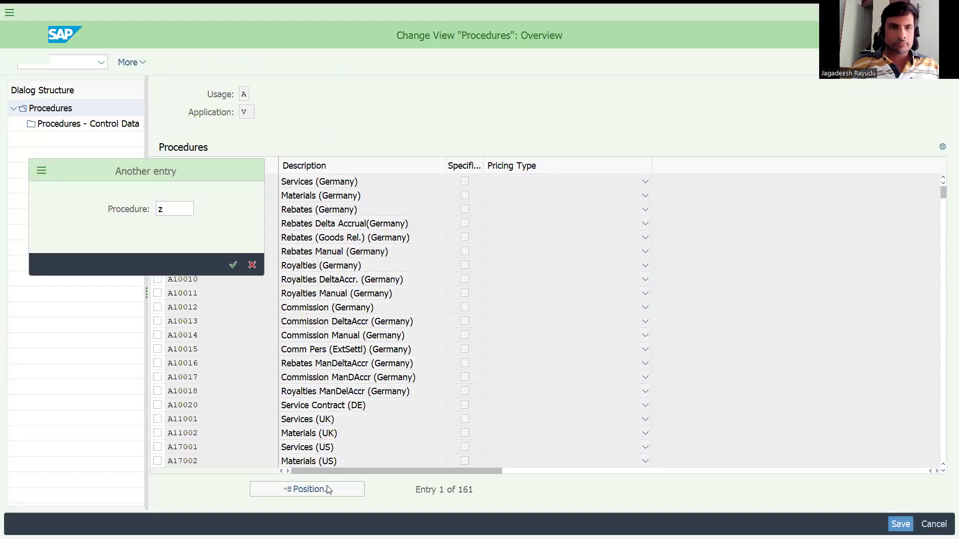
key(Return)
click(158, 182)
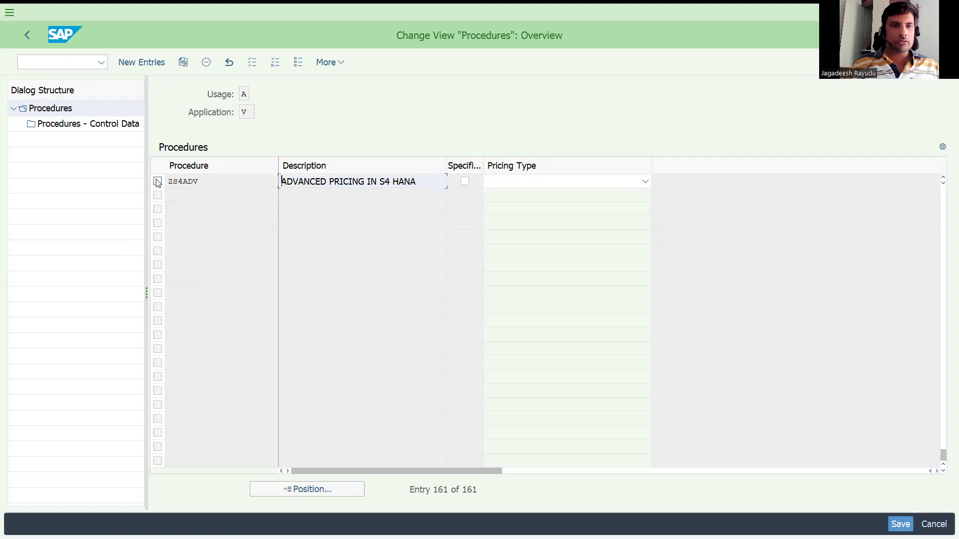
double_click(103, 124)
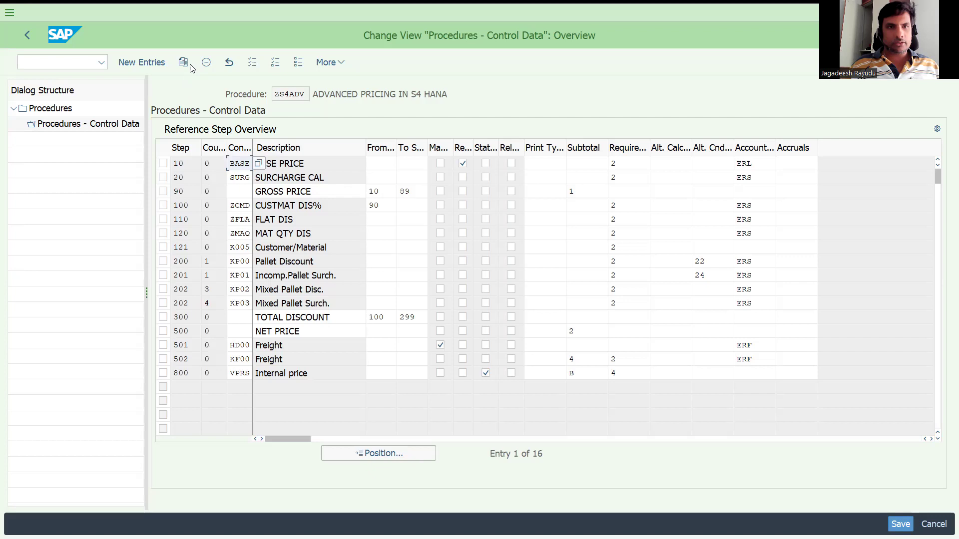
Add step 700 with HM00 Order value, account key ERS, marked Manual, and save.
click(156, 62)
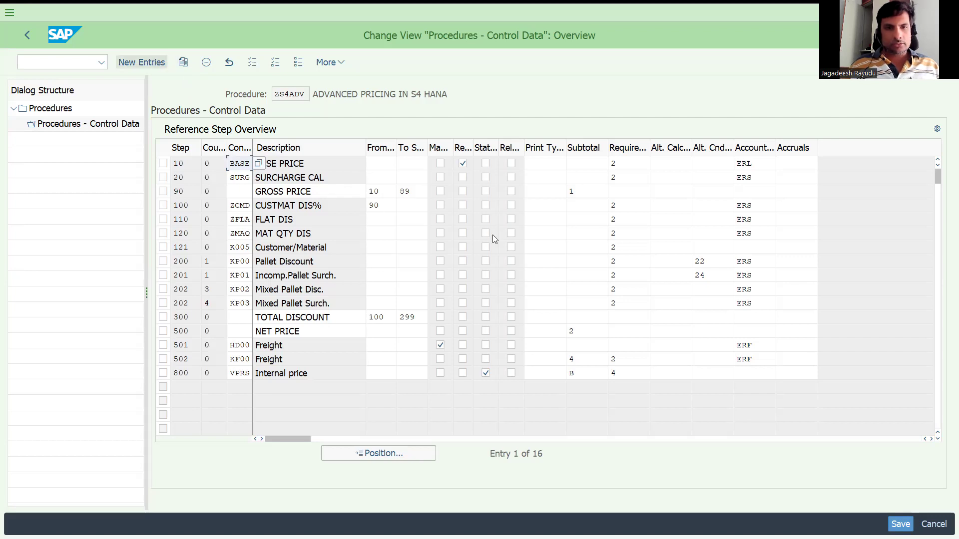
text(7)
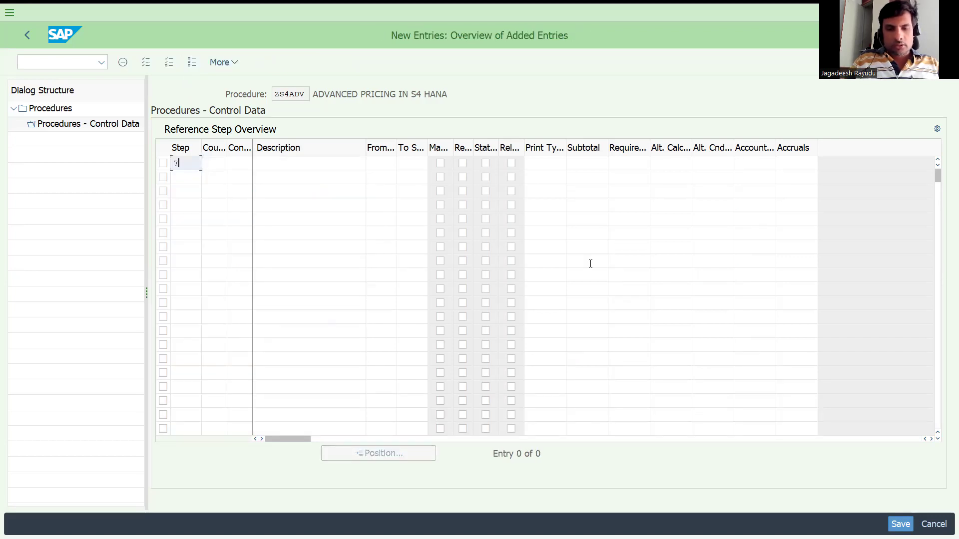
text(00)
key(Tab)
key(Tab)
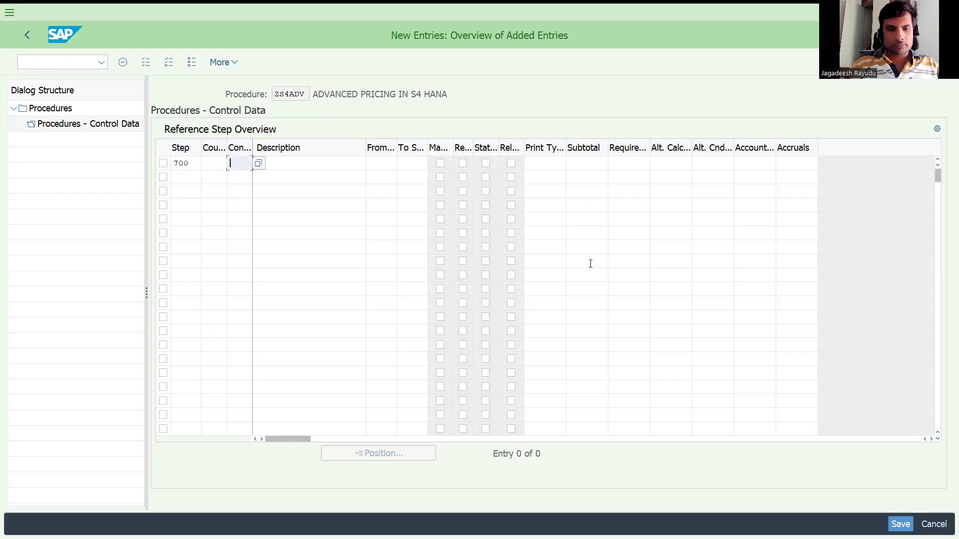
text(hm00)
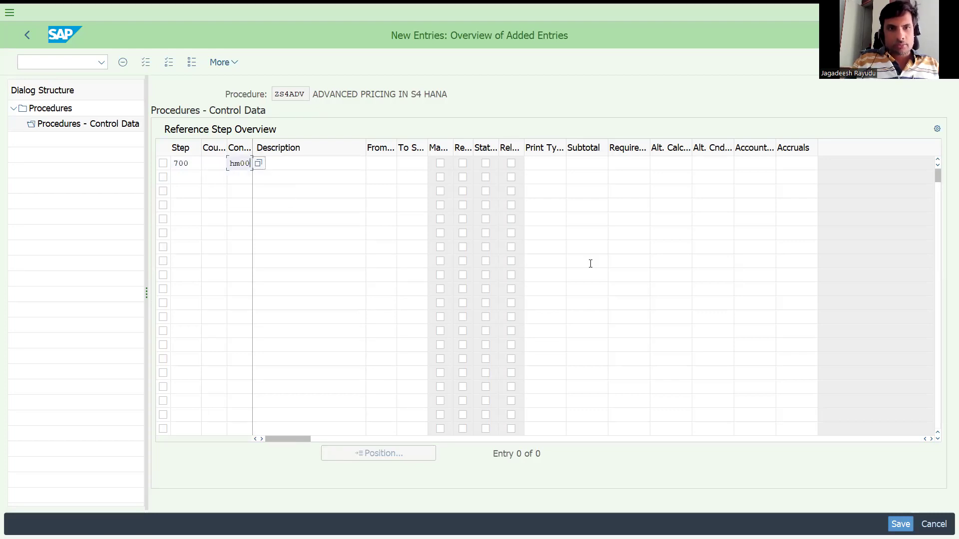
key(Return)
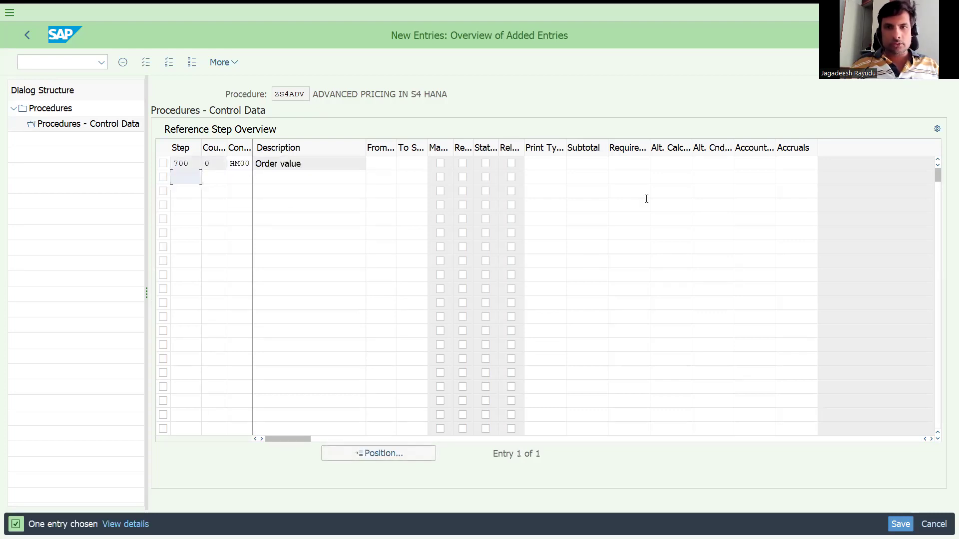
click(615, 167)
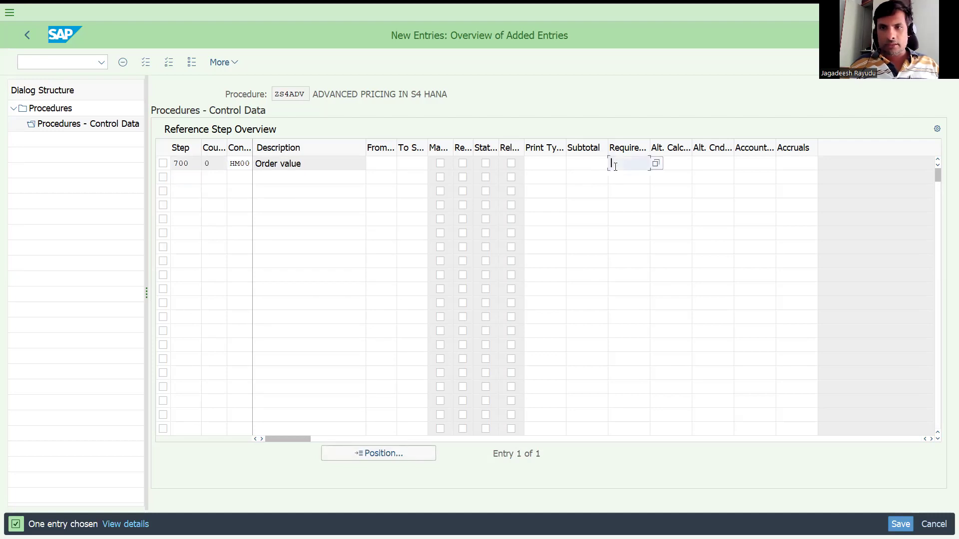
click(749, 167)
text(e)
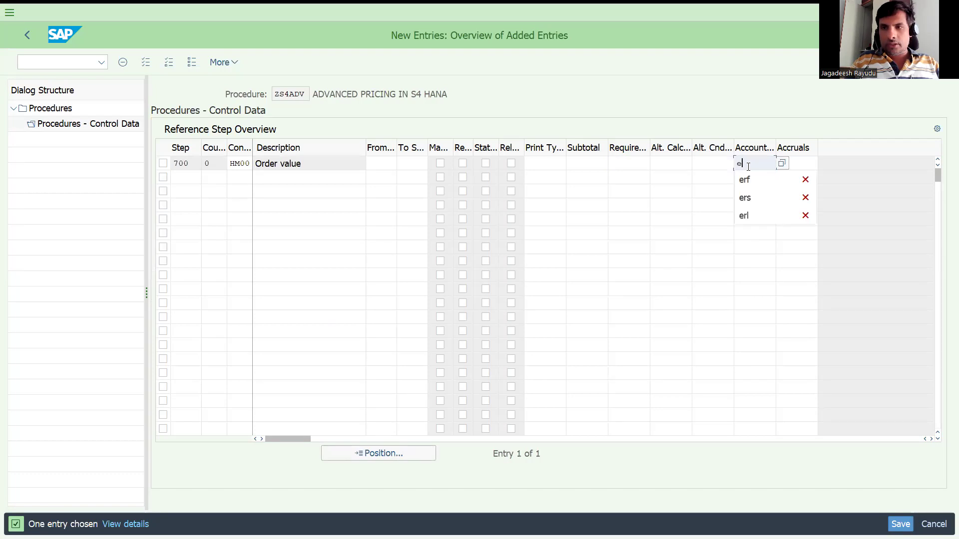
text(rs)
key(Return)
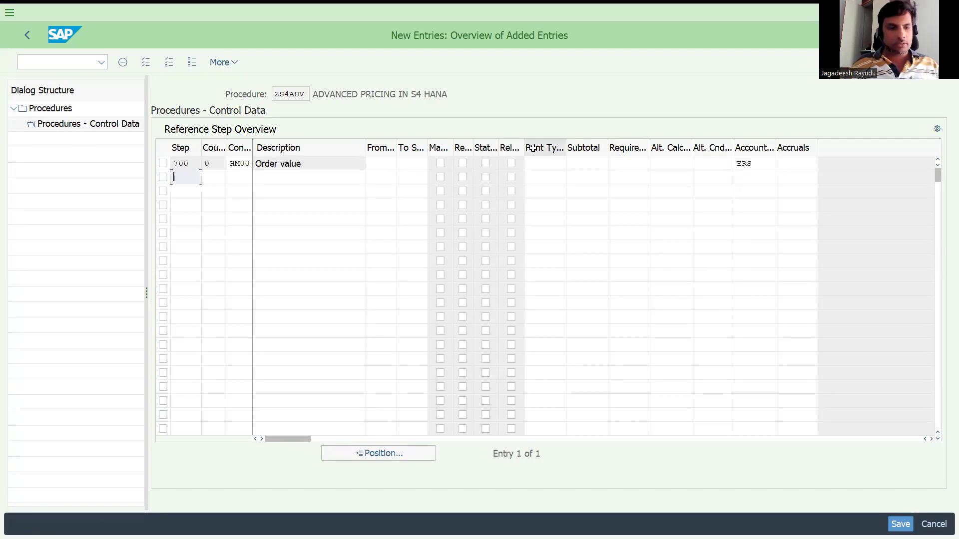
key(ctrl+s)
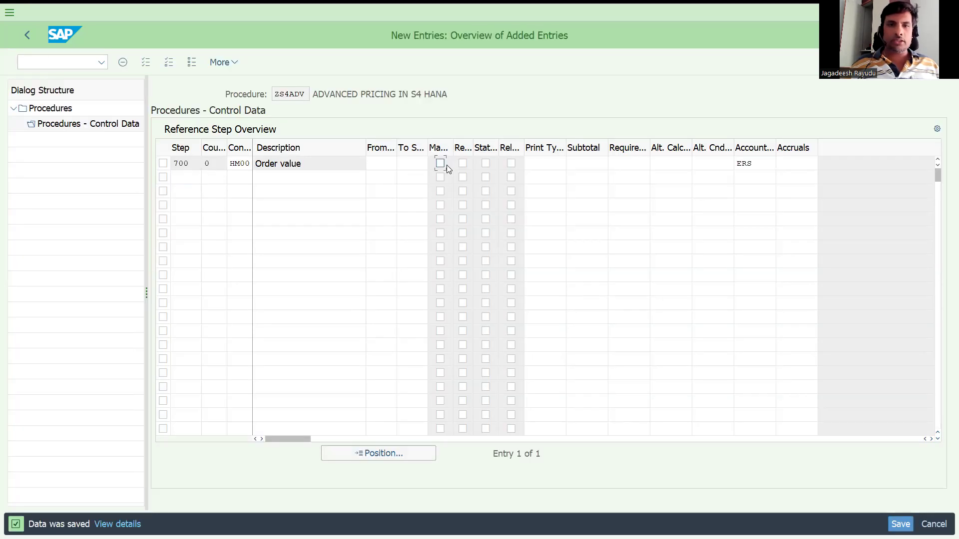
click(446, 165)
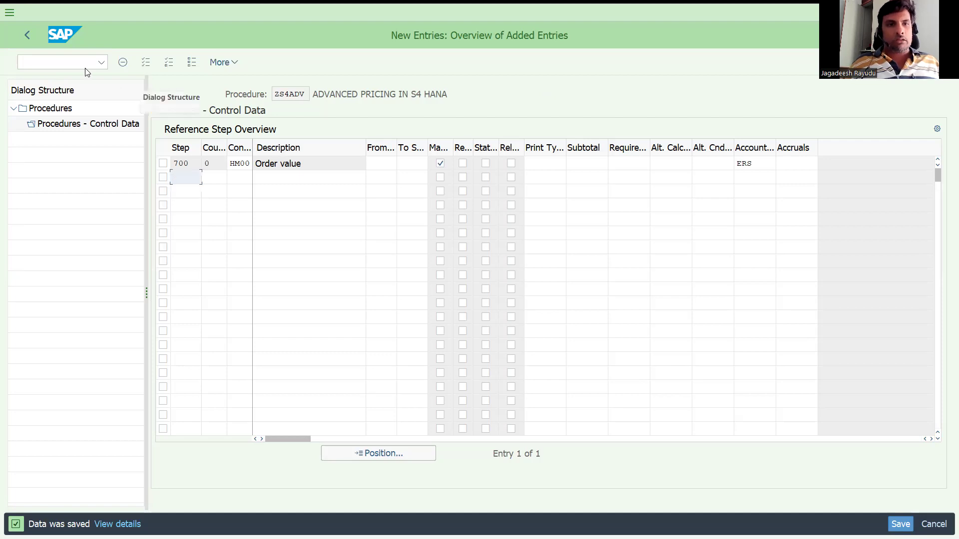
Start VA01 with order type DOR and sales area DRT1 / D1 / DD.
click(73, 62)
text(/nv)
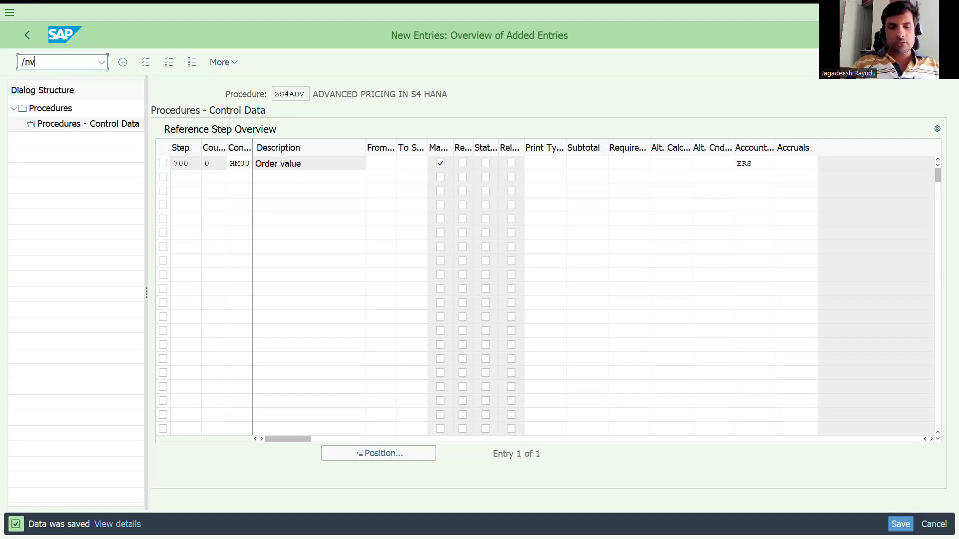
text(a01)
key(Return)
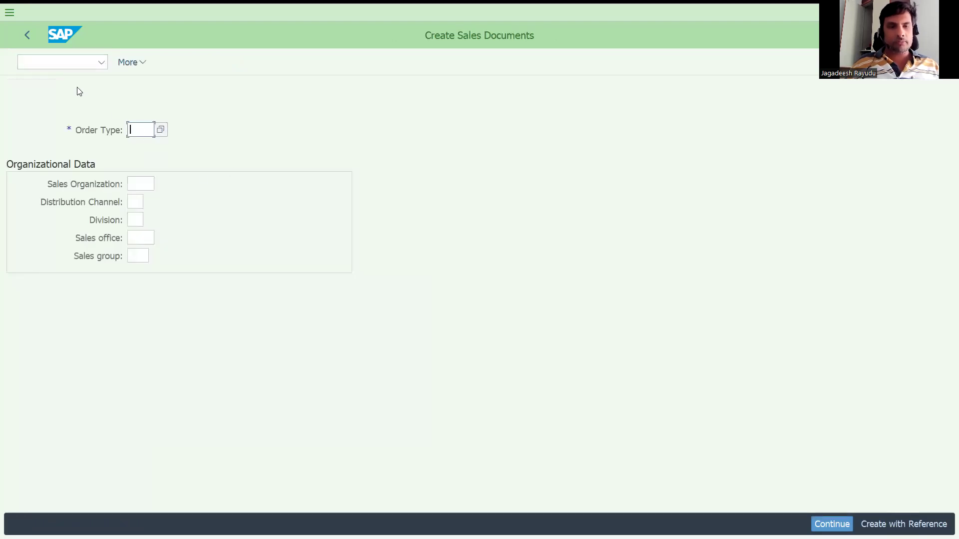
key(BackSpace)
key(Down)
key(Tab)
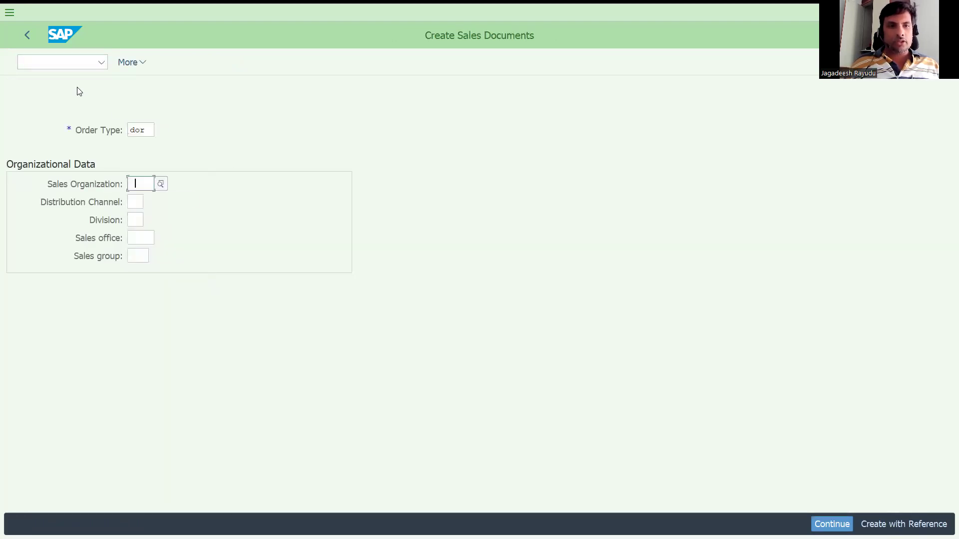
key(Down)
key(Tab)
key(Down)
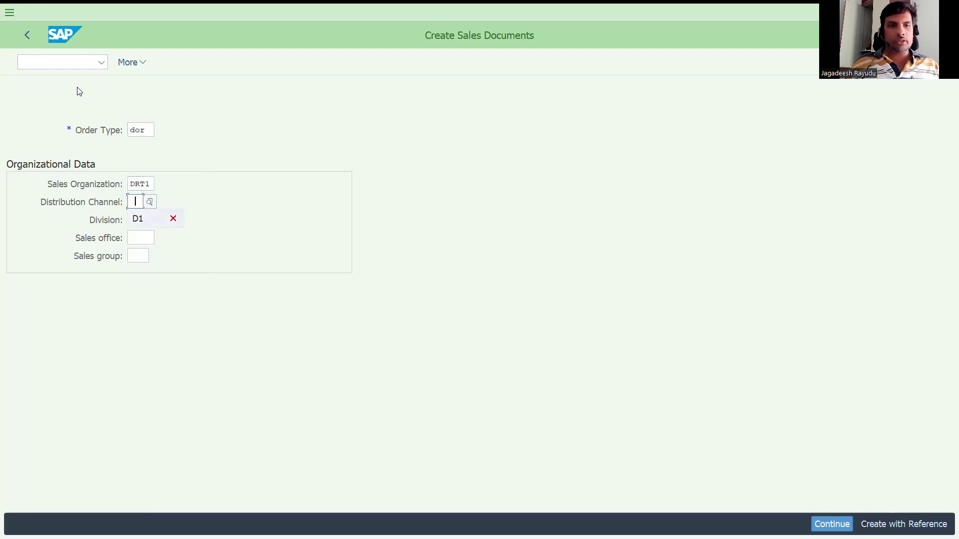
key(Tab)
key(Down)
key(Down)
key(Tab)
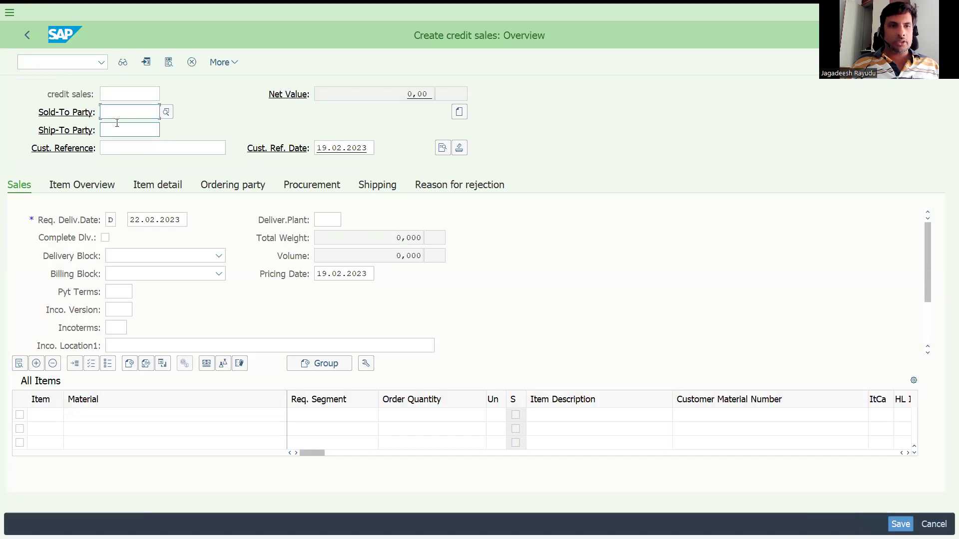
Choose the sold-to customer from history and enter customer reference 'ordervalueheadercond'.
key(Down)
click(117, 123)
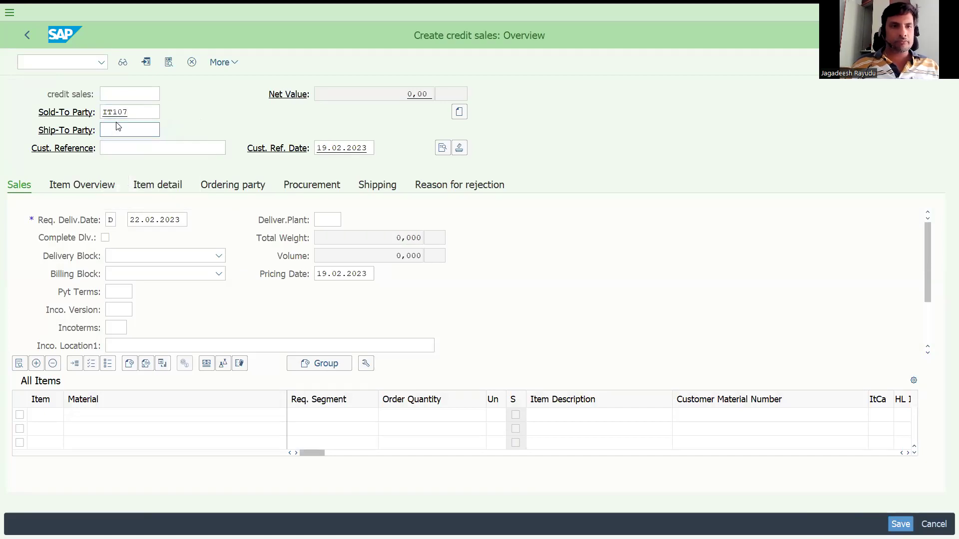
key(Return)
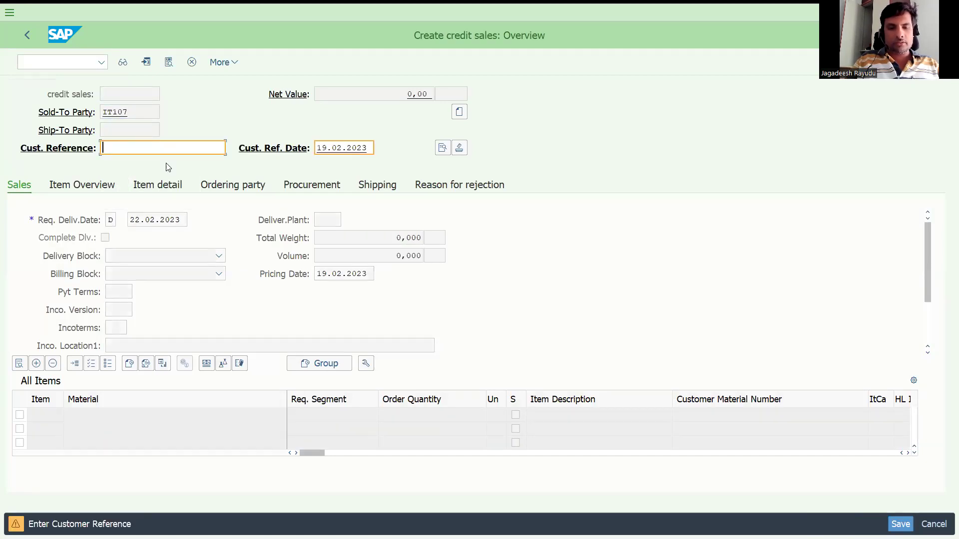
text(ordervale)
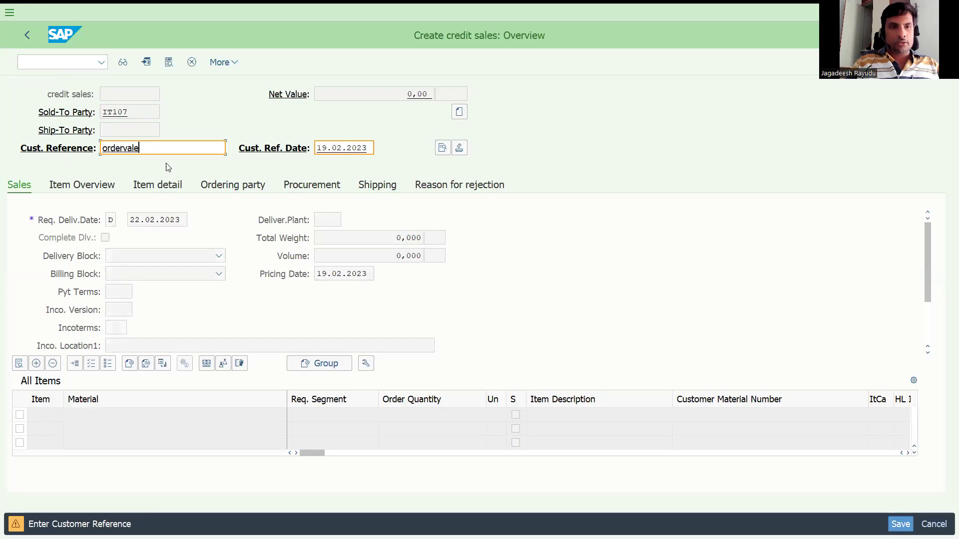
key(BackSpace)
text(ueheaer)
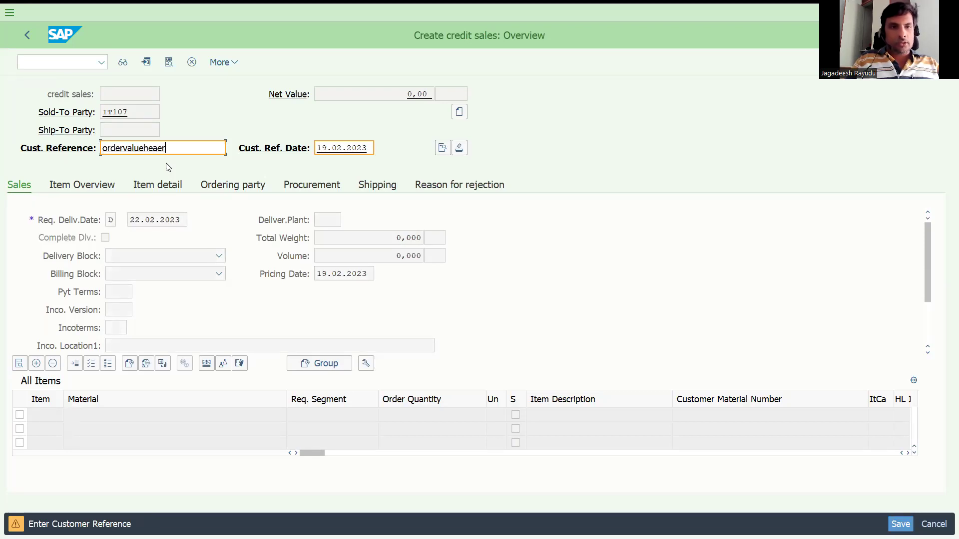
key(BackSpace)
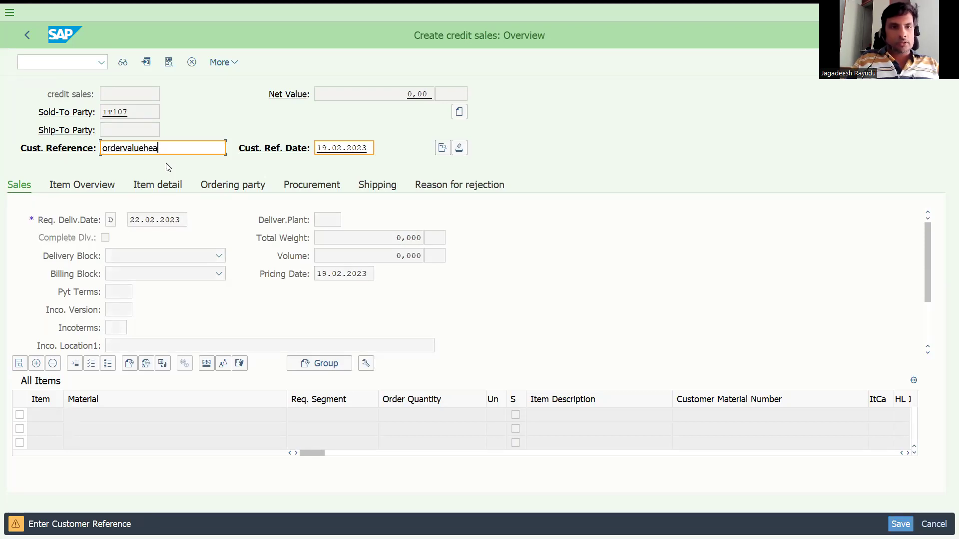
text(deercon)
key(BackSpace)
key(BackSpace)
key(BackSpace)
key(BackSpace)
key(BackSpace)
key(BackSpace)
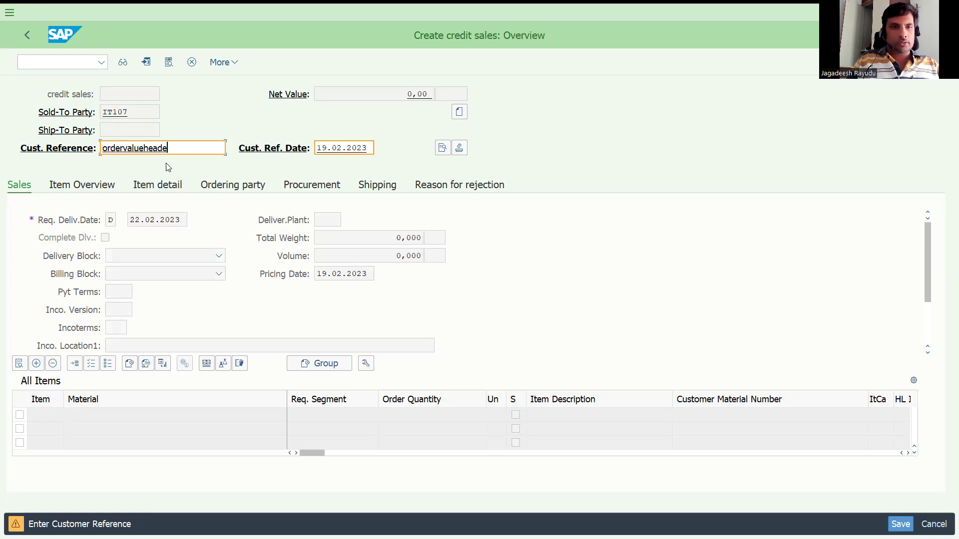
text(ercond)
key(Return)
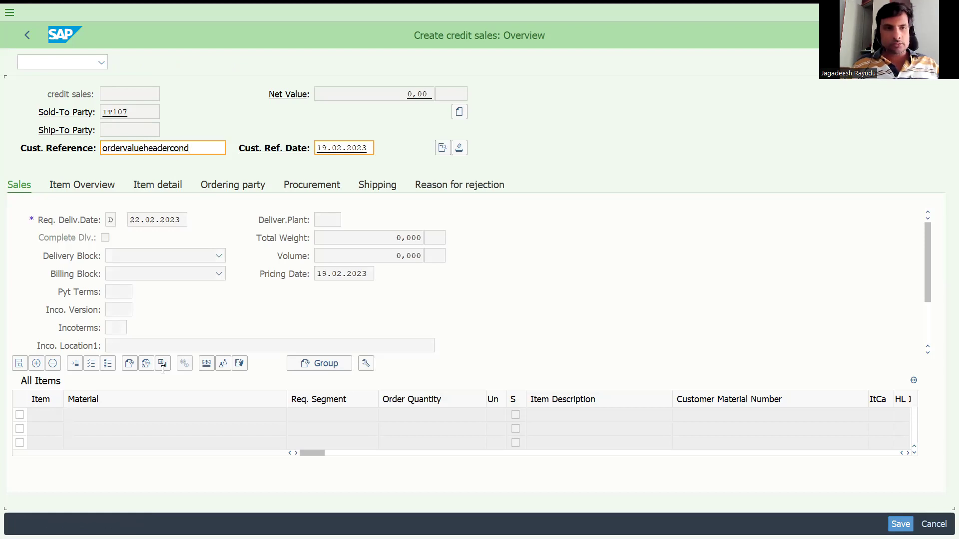
Add materials 131 and 154 at quantity 1 each, then open item 5's details.
click(126, 417)
key(Down)
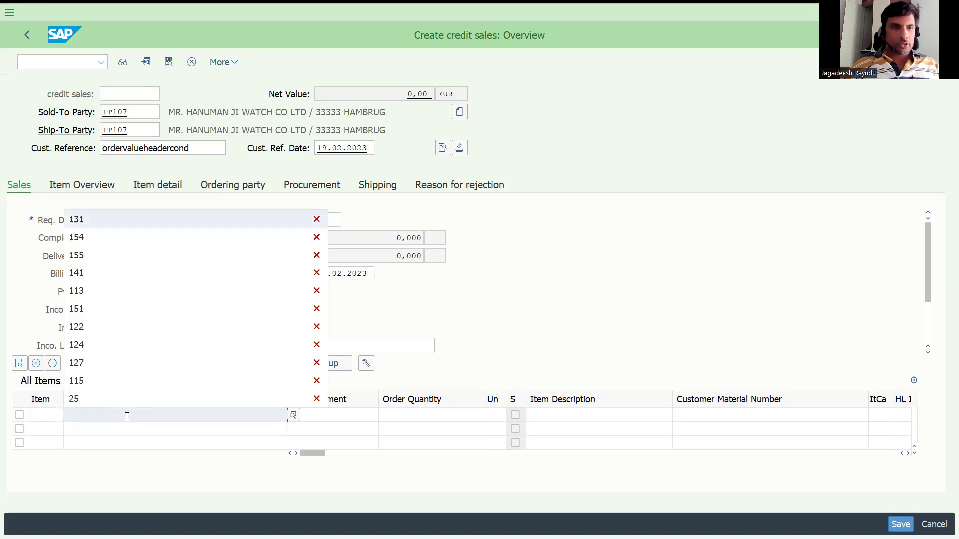
key(Return)
key(Tab)
key(Tab)
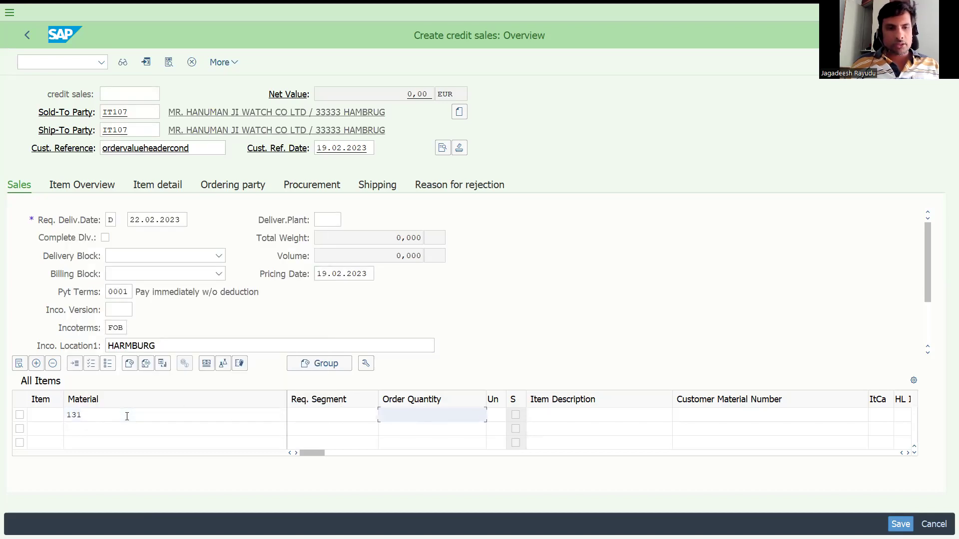
text(1)
key(Return)
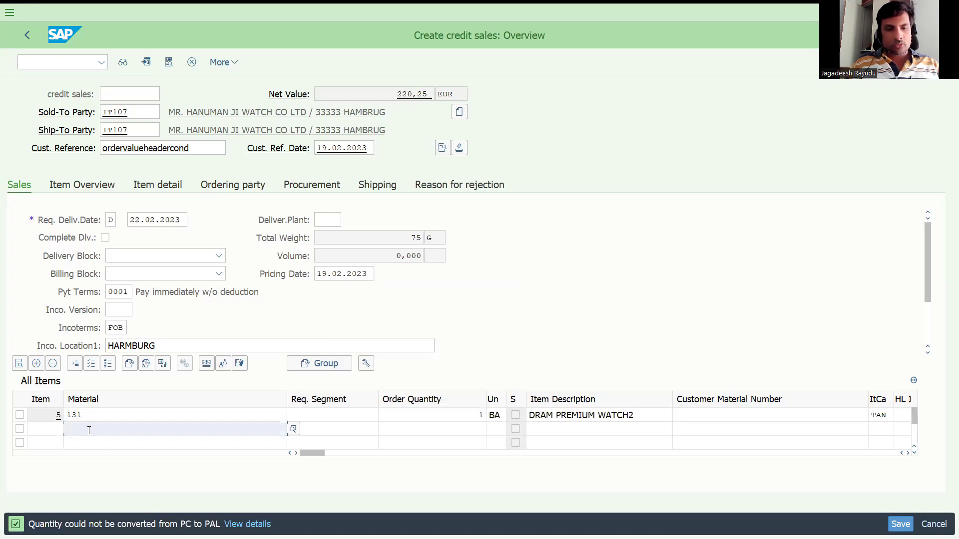
text(154)
key(Tab)
key(Tab)
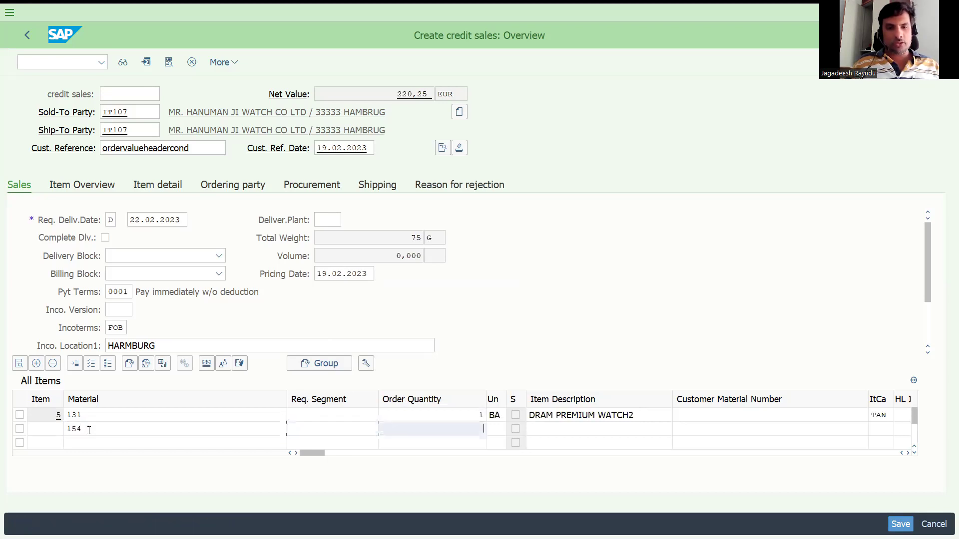
text(2)
key(BackSpace)
text(1)
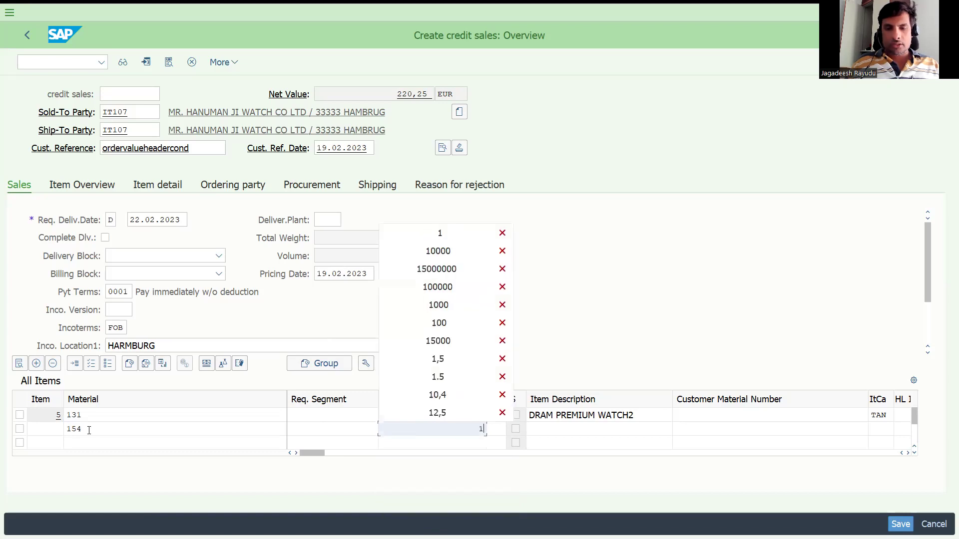
key(Return)
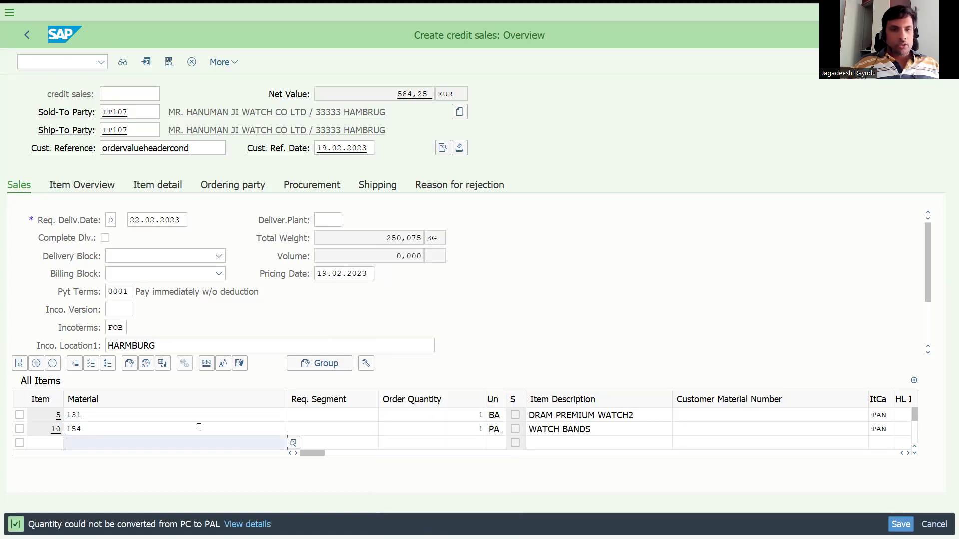
click(423, 423)
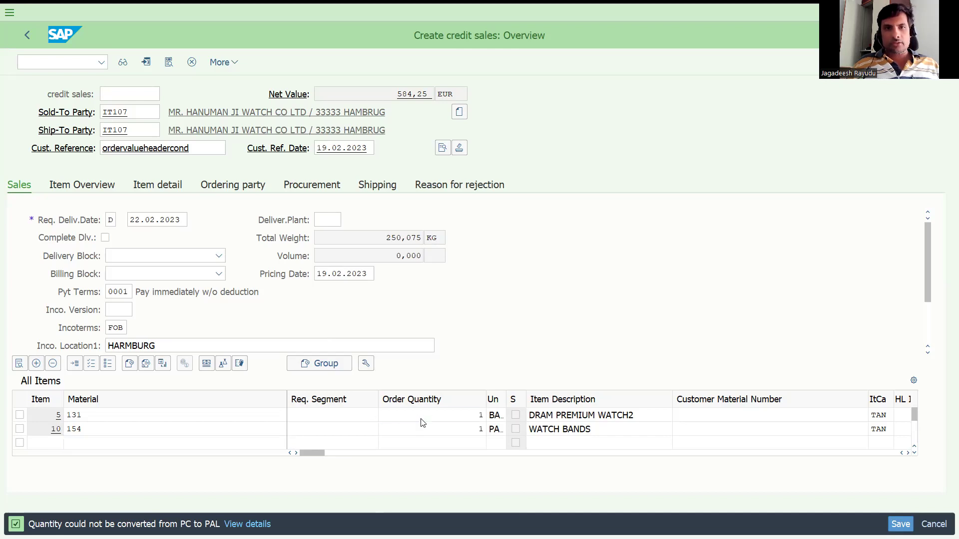
double_click(422, 420)
Check item 5 and item 10 pricing conditions, then open the header data showing ZS4ADV.
click(303, 169)
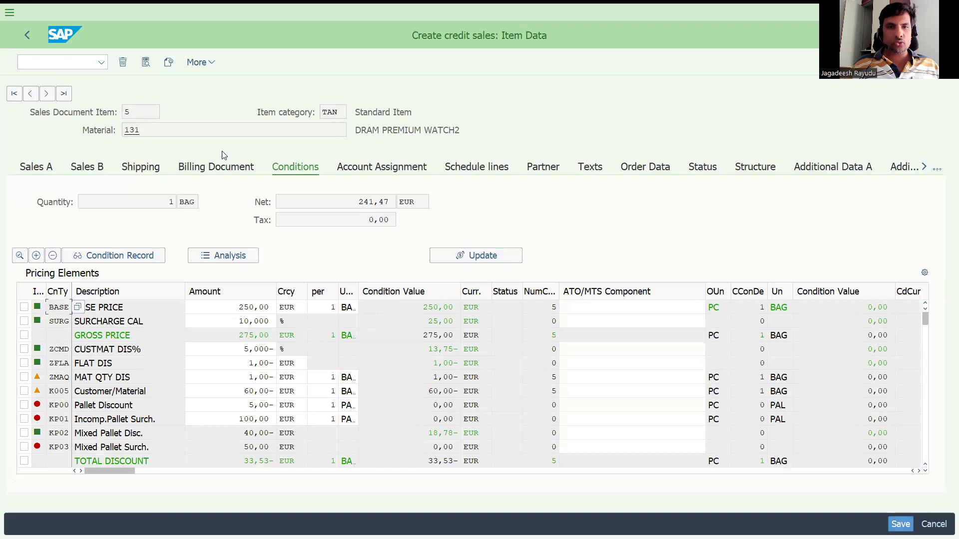
click(46, 94)
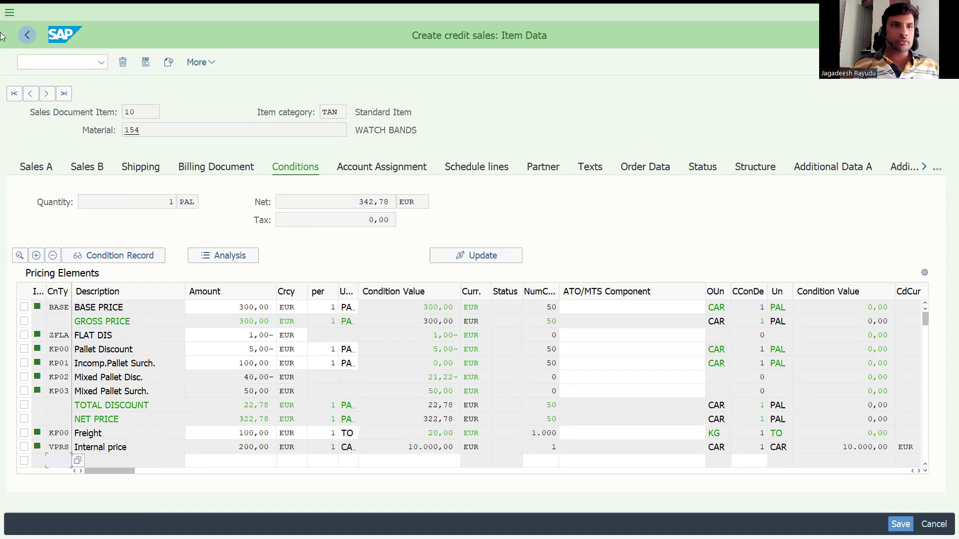
click(24, 37)
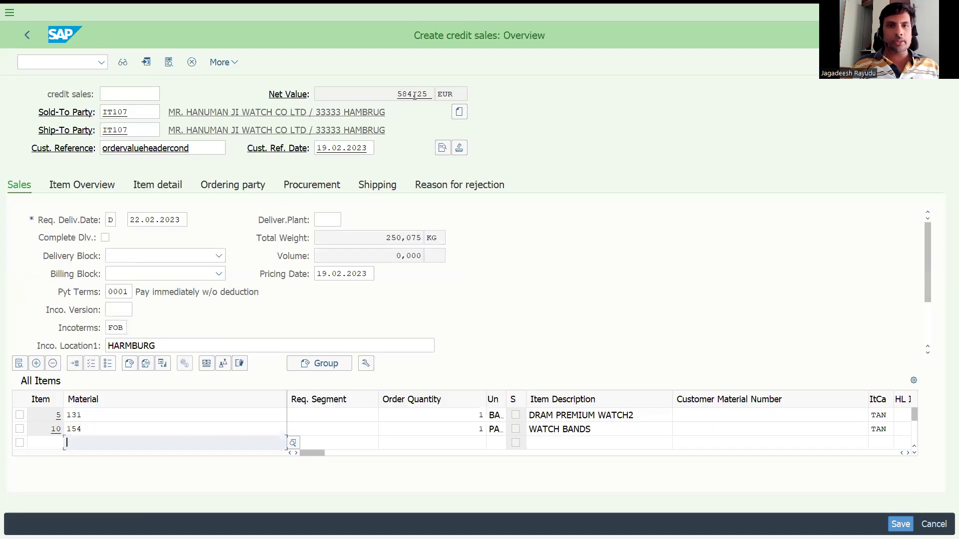
click(443, 148)
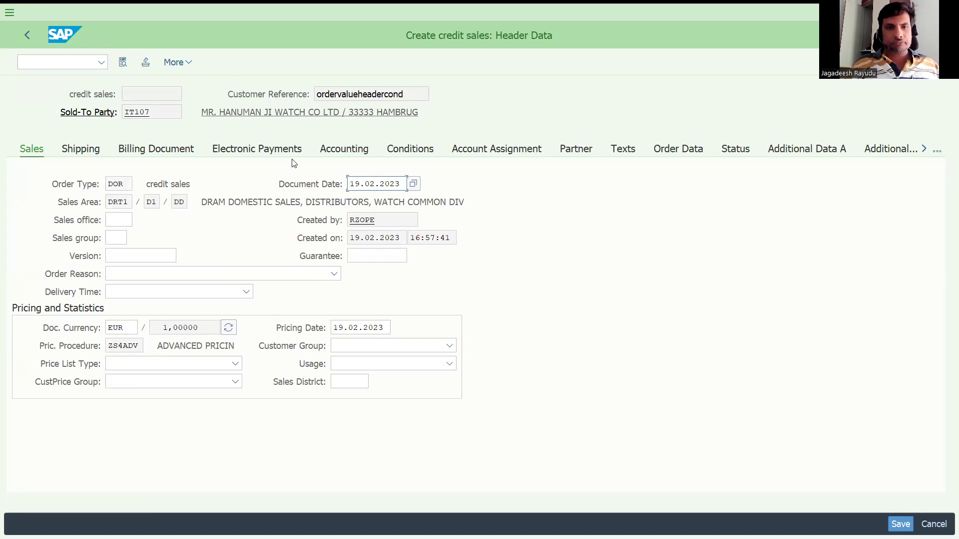
Enter header condition HM00 at 1.000,00 EUR, activate it, and go back to the overview.
click(402, 149)
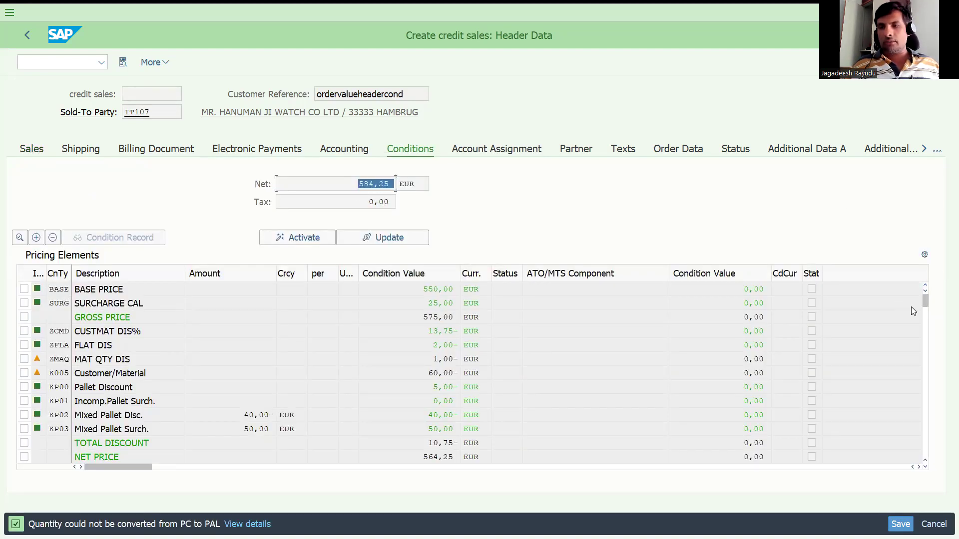
drag(925, 310, 926, 371)
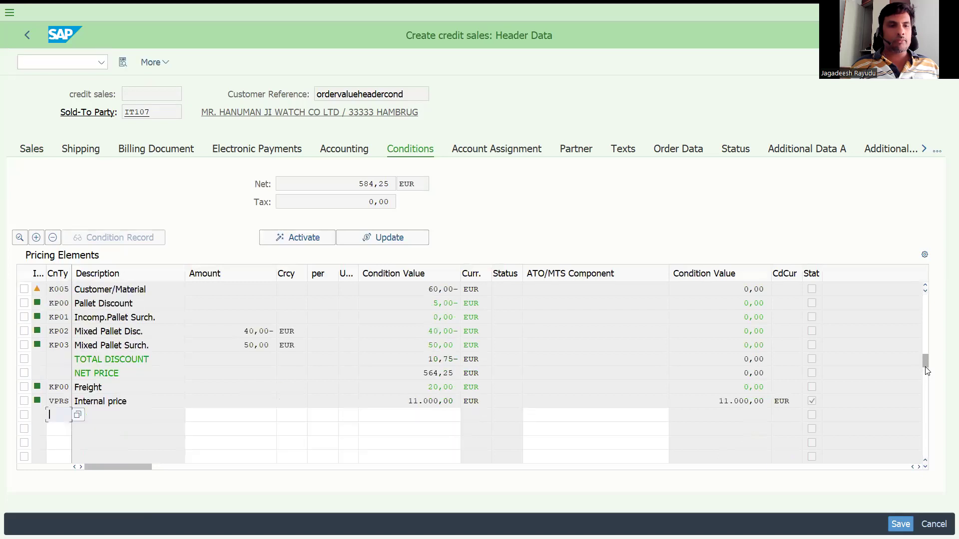
text(h)
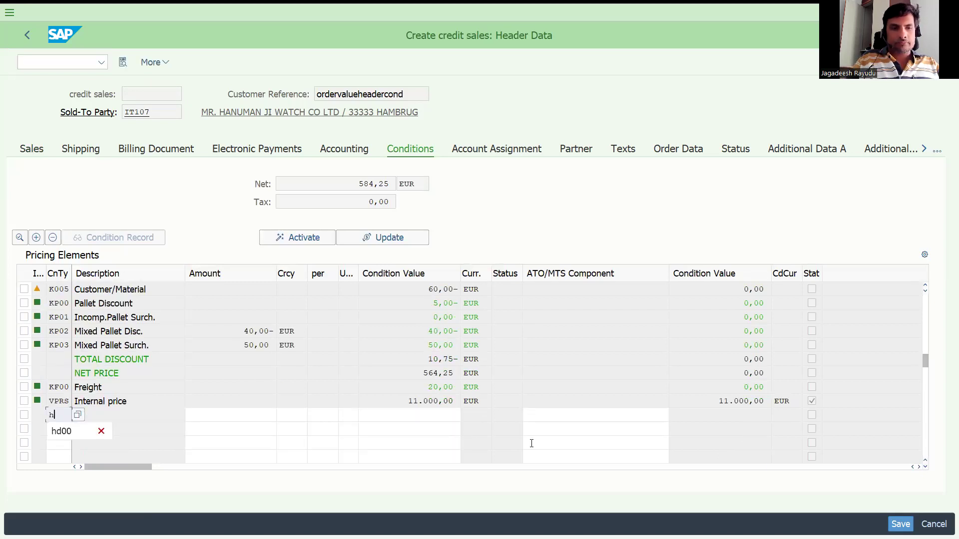
text(m00)
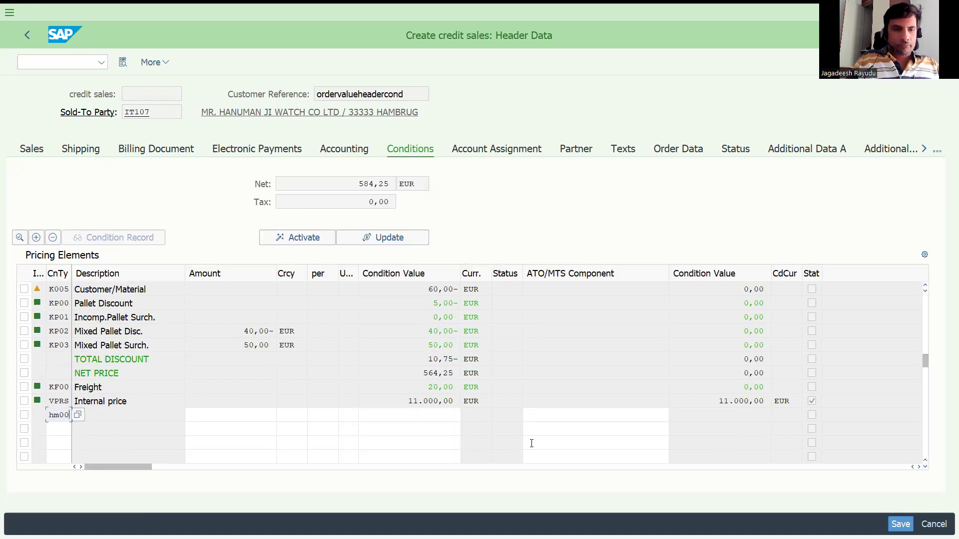
key(Tab)
key(Tab)
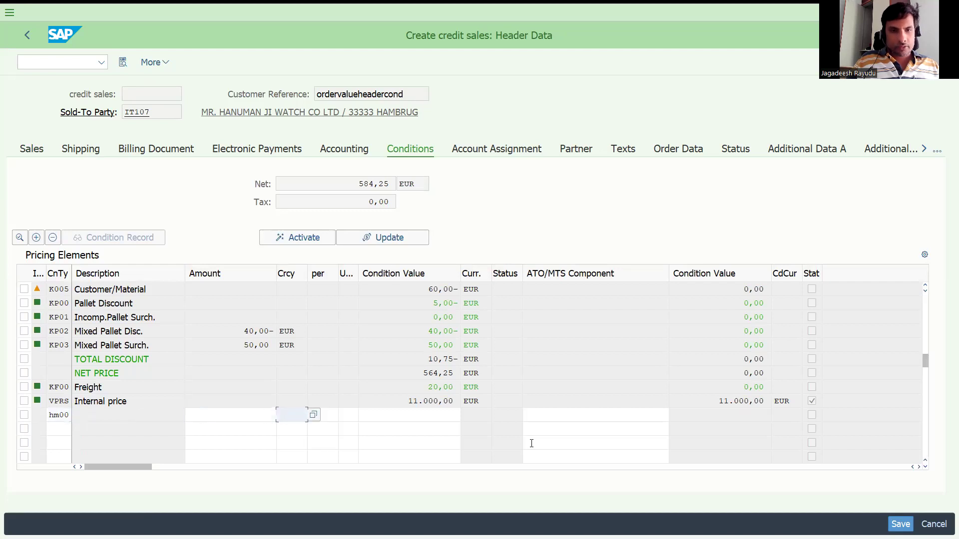
click(233, 414)
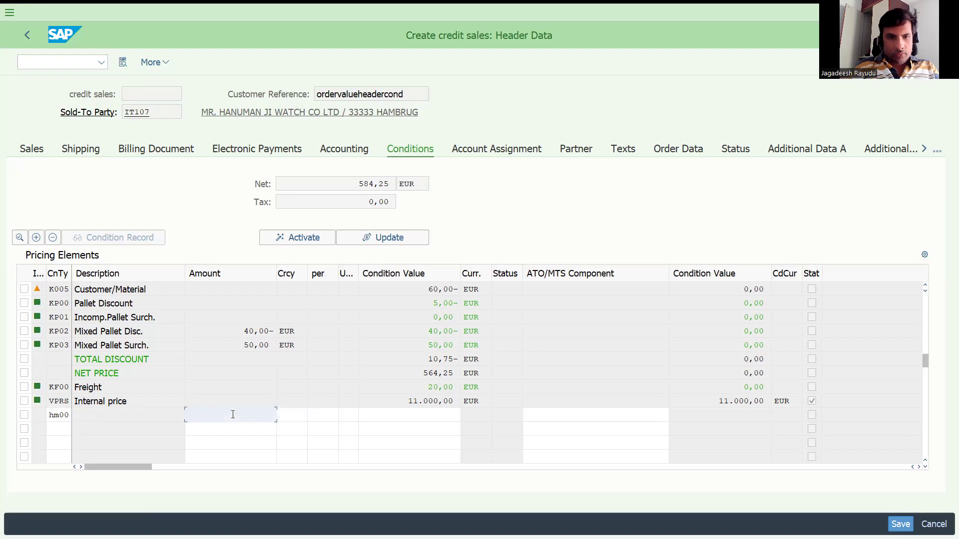
text(1.00)
text(000)
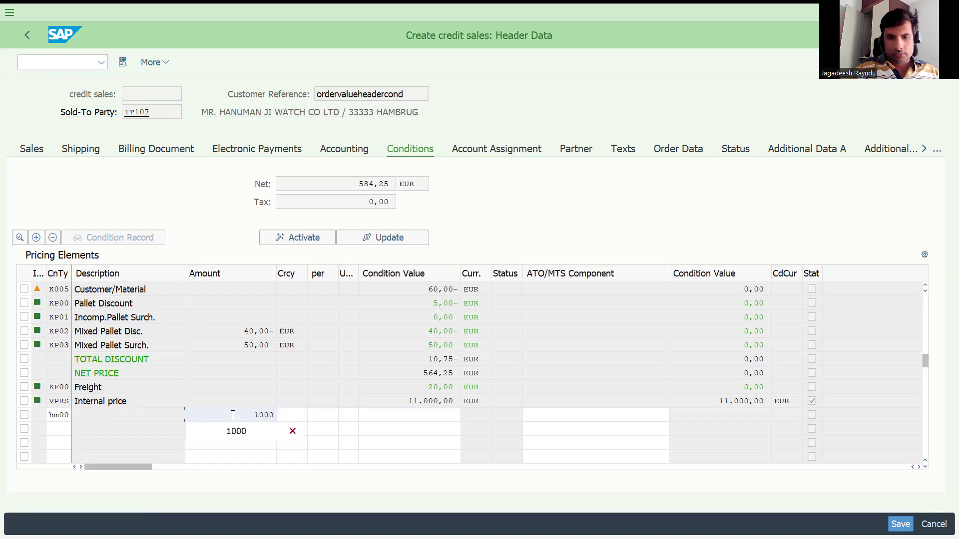
key(Return)
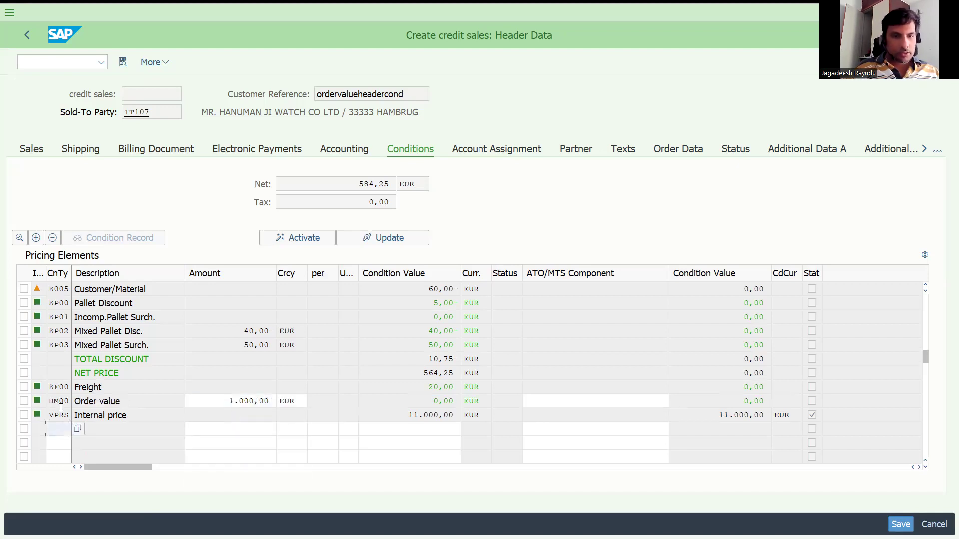
click(24, 401)
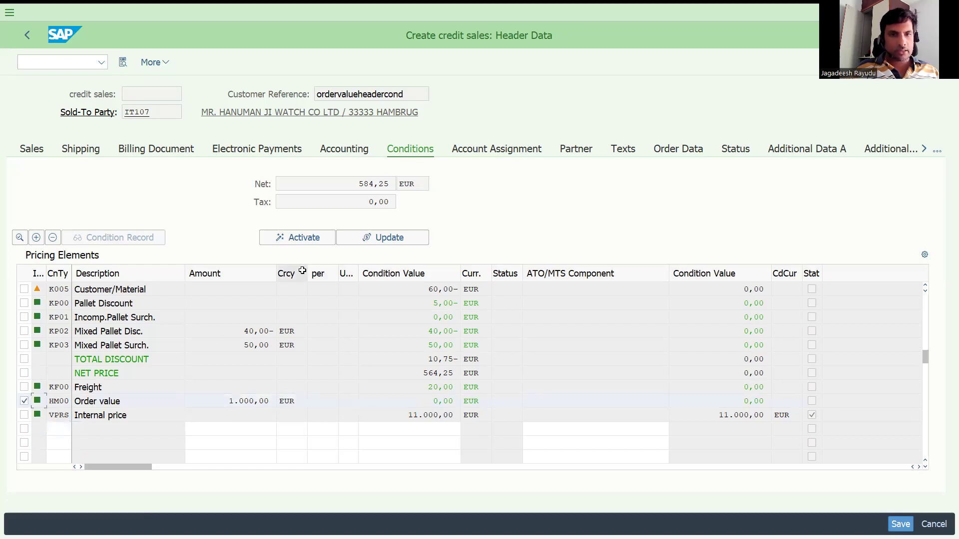
click(296, 238)
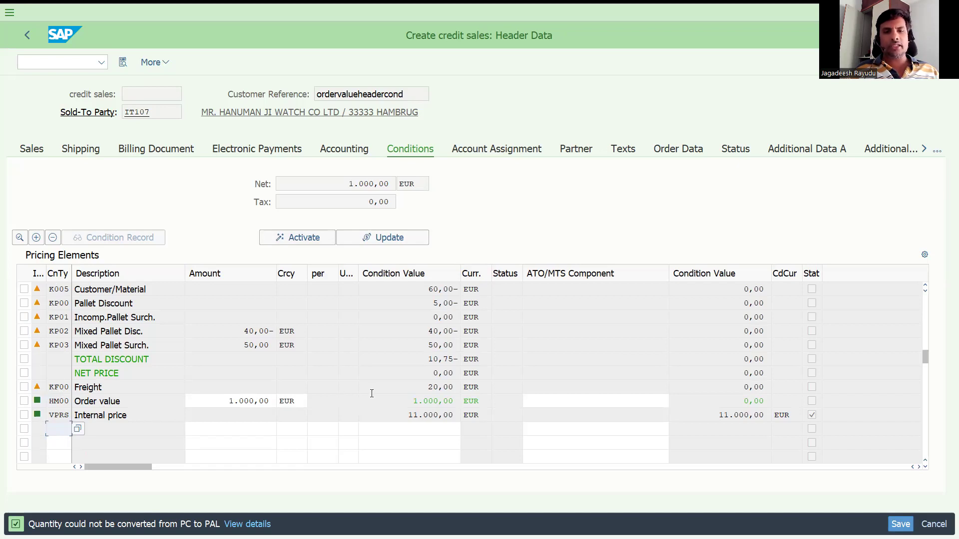
click(405, 400)
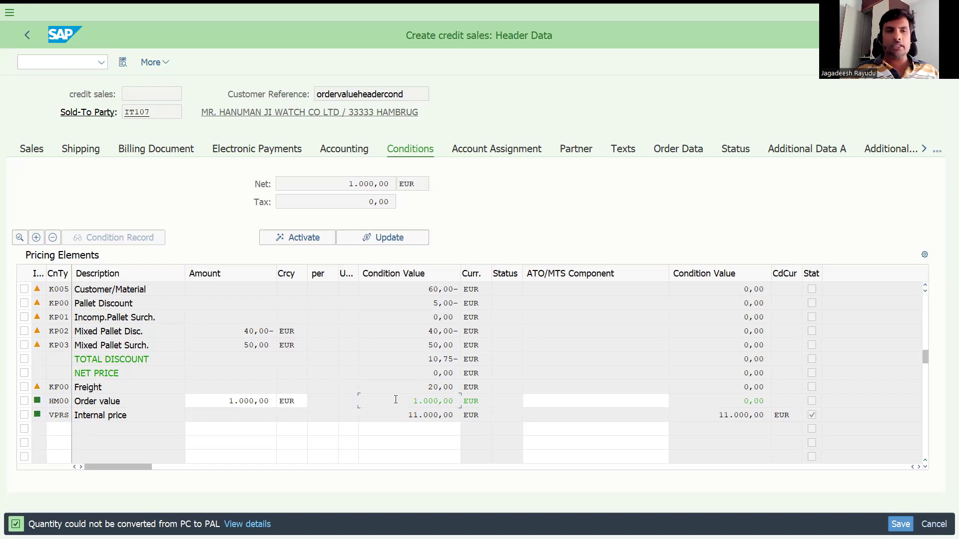
click(27, 35)
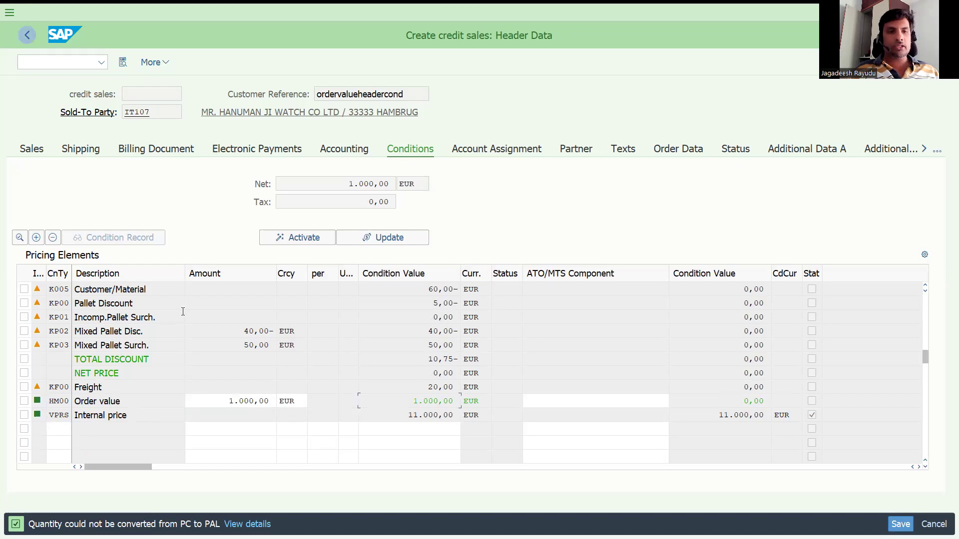
Verify HM00 shares of 413,30 EUR on item 5 and 586,70 EUR on item 10.
double_click(435, 415)
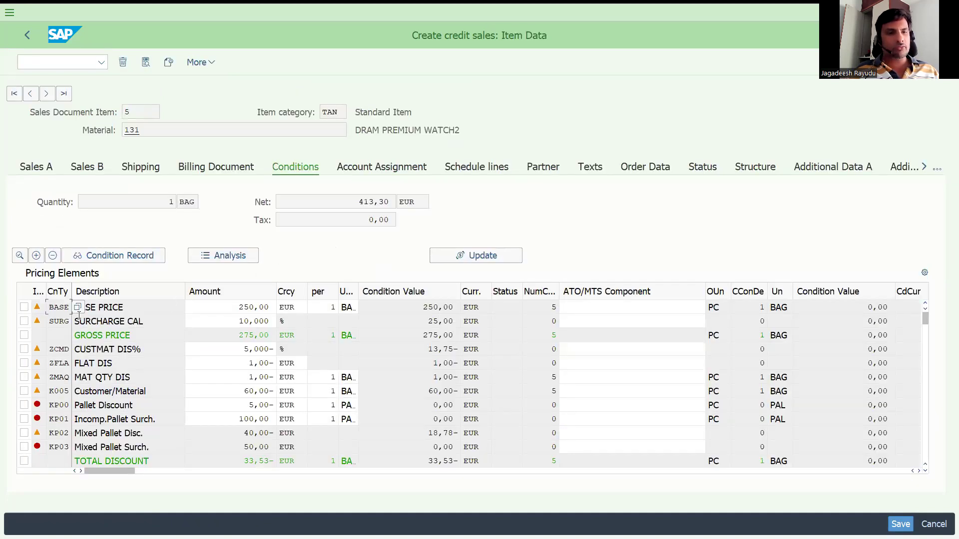
click(925, 367)
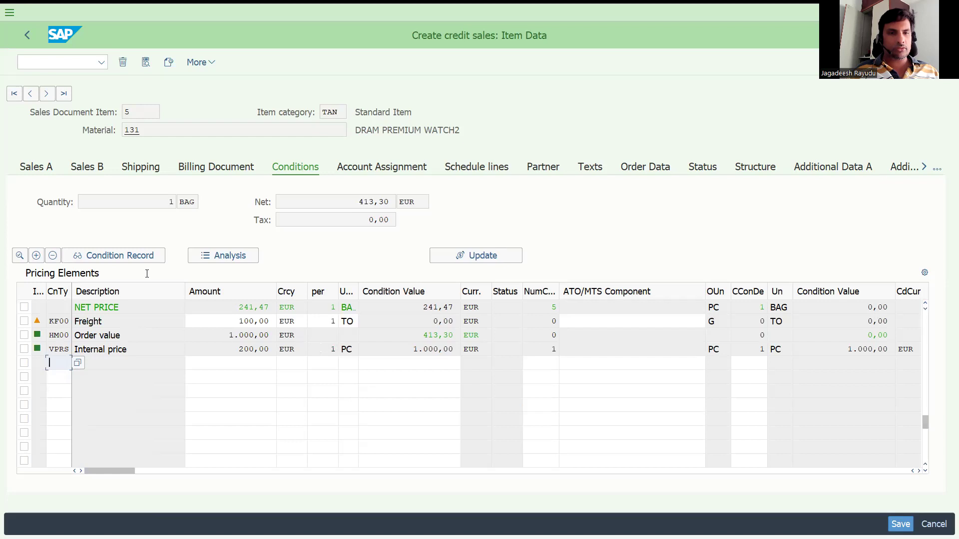
click(27, 35)
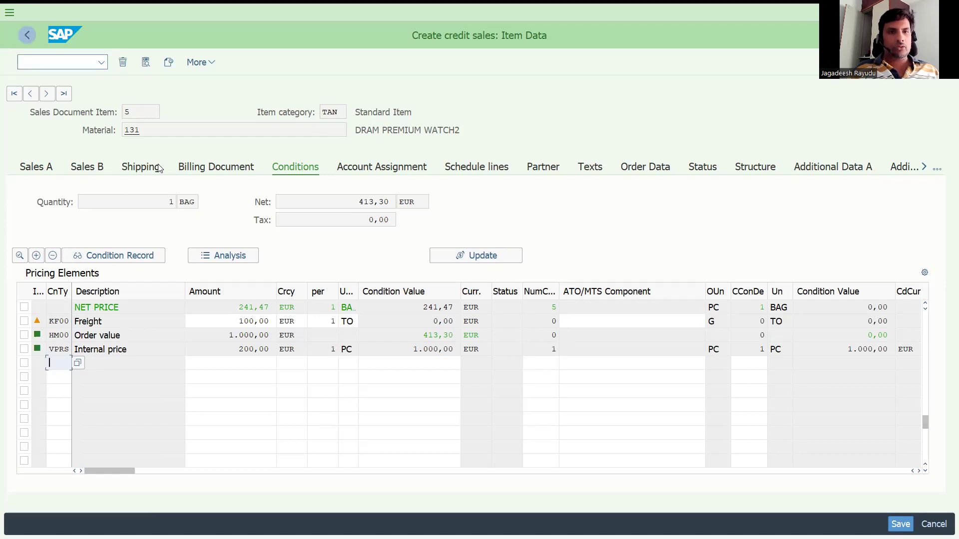
click(186, 428)
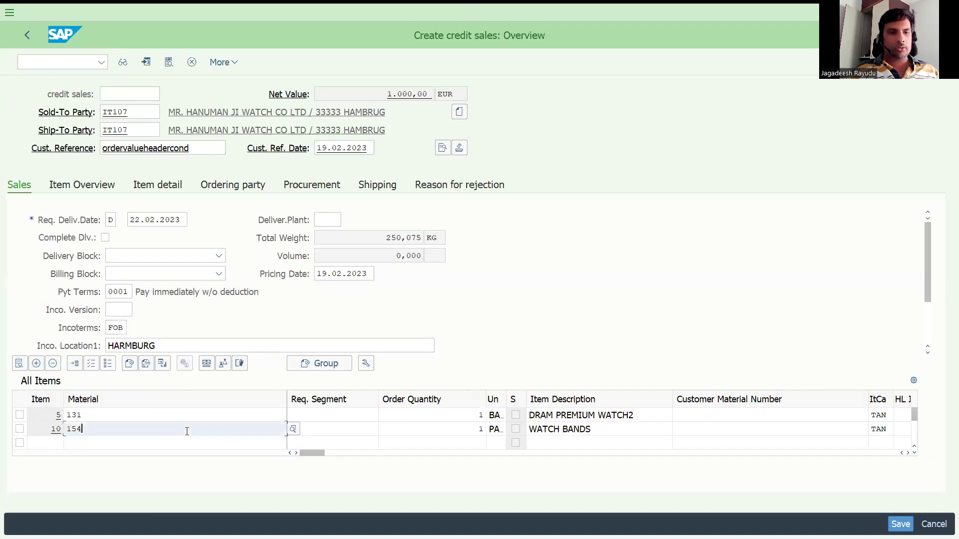
key(F2)
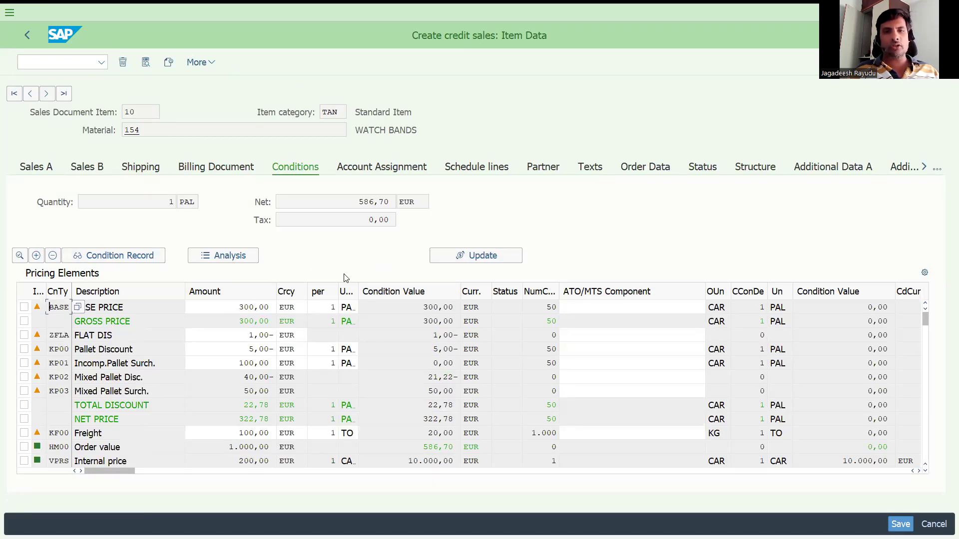
drag(356, 202, 414, 197)
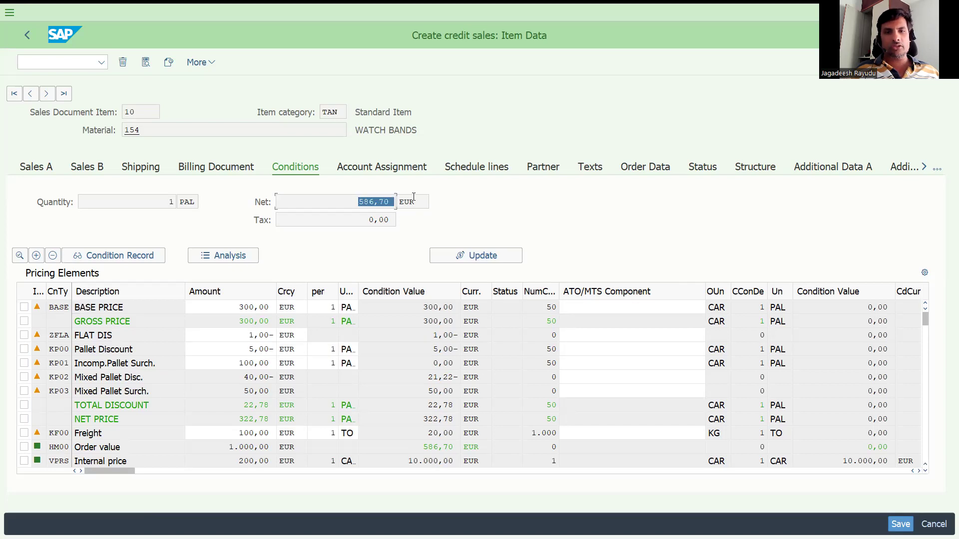
click(30, 93)
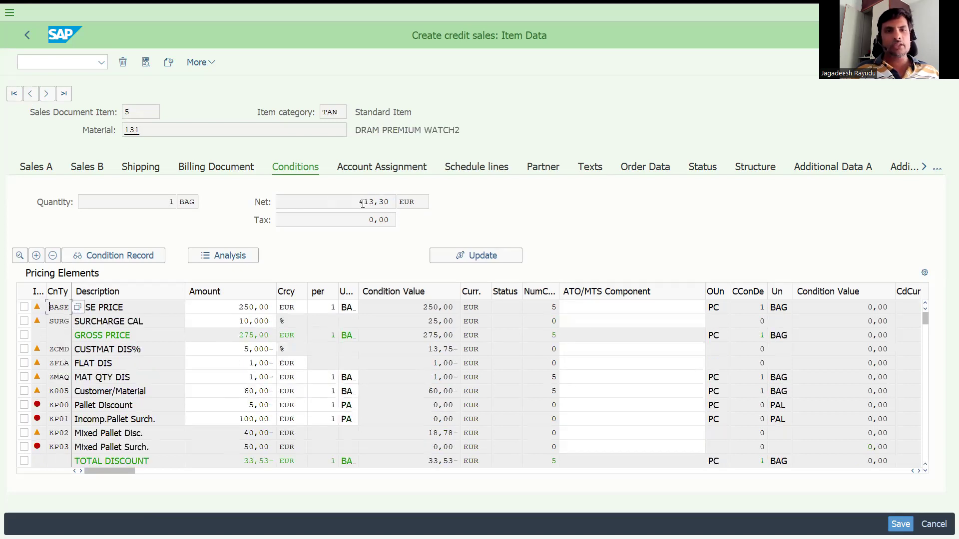
Open condition types configuration via /nV/06 and position the list on HM00.
click(51, 58)
text(/nv/06)
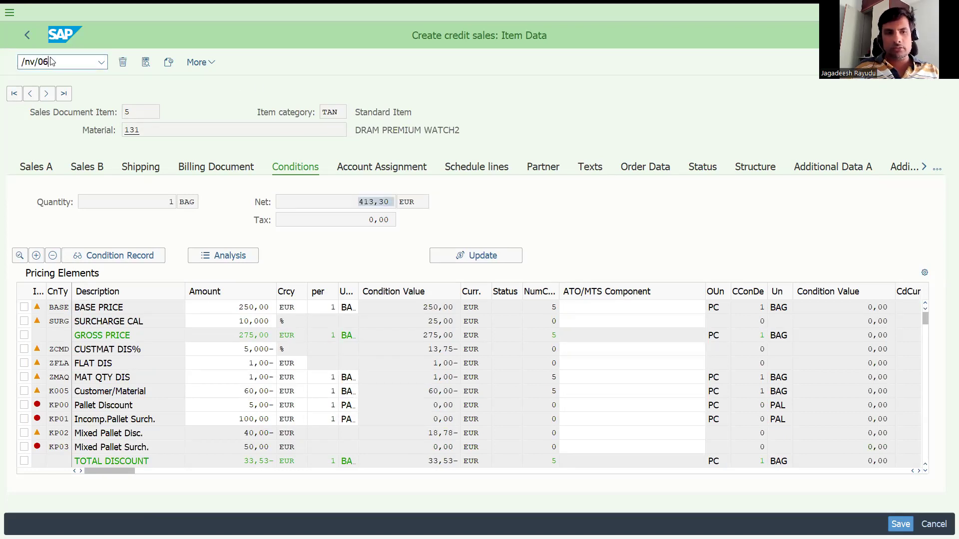
key(Return)
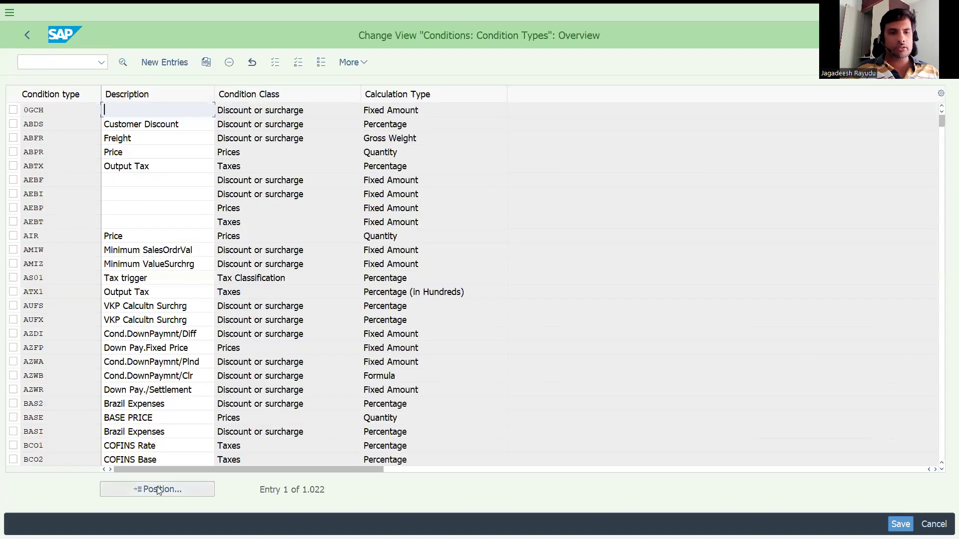
click(157, 488)
text(hm00)
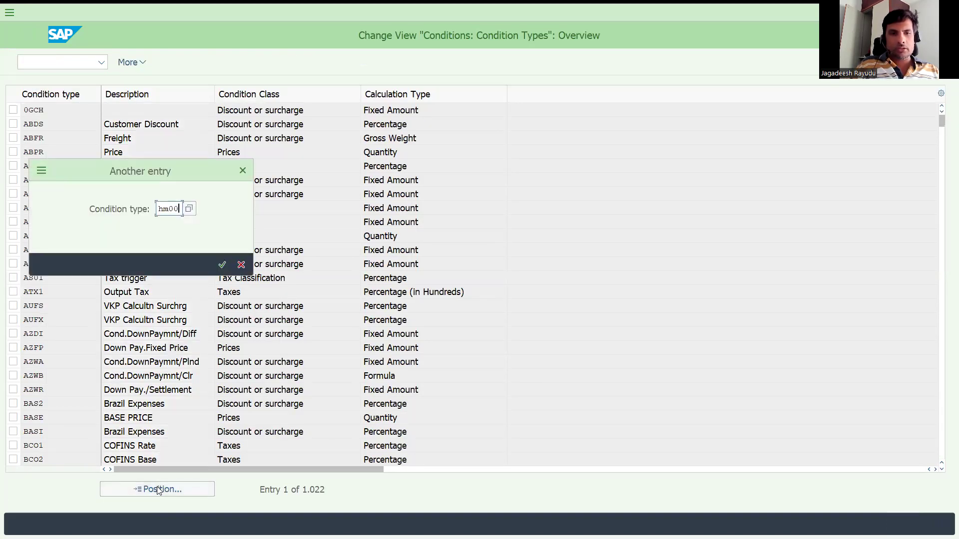
key(Return)
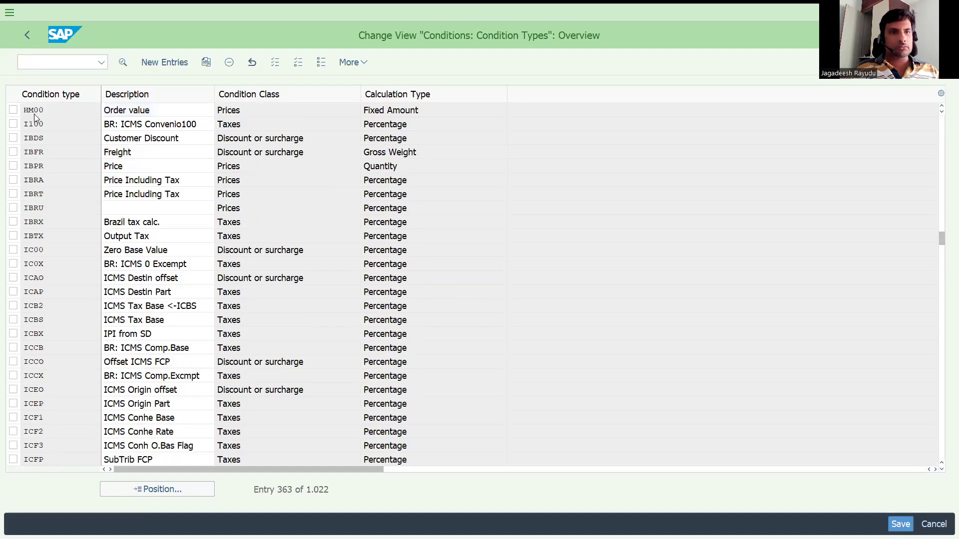
Review HM00 Order value details: fixed-amount, group and header condition, then return to the overview.
double_click(34, 114)
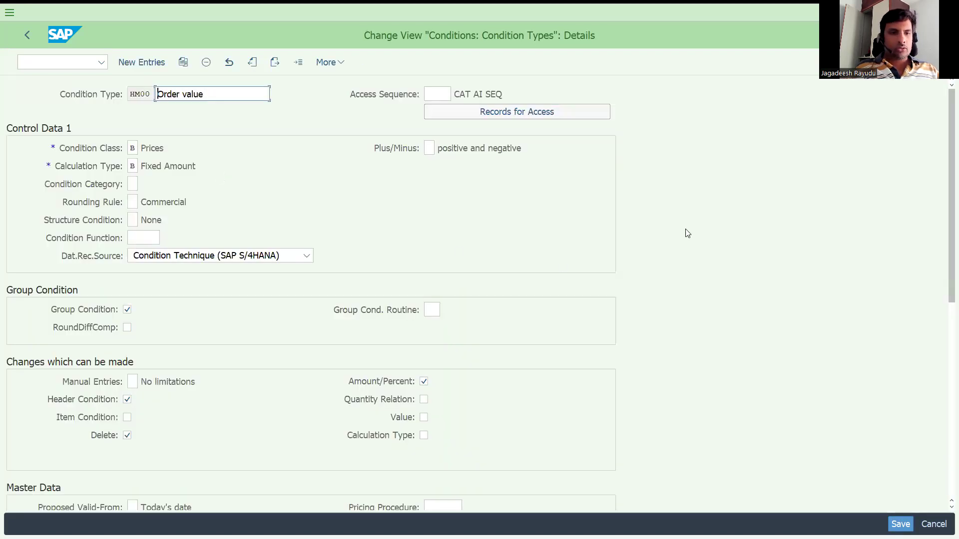
drag(946, 197, 942, 277)
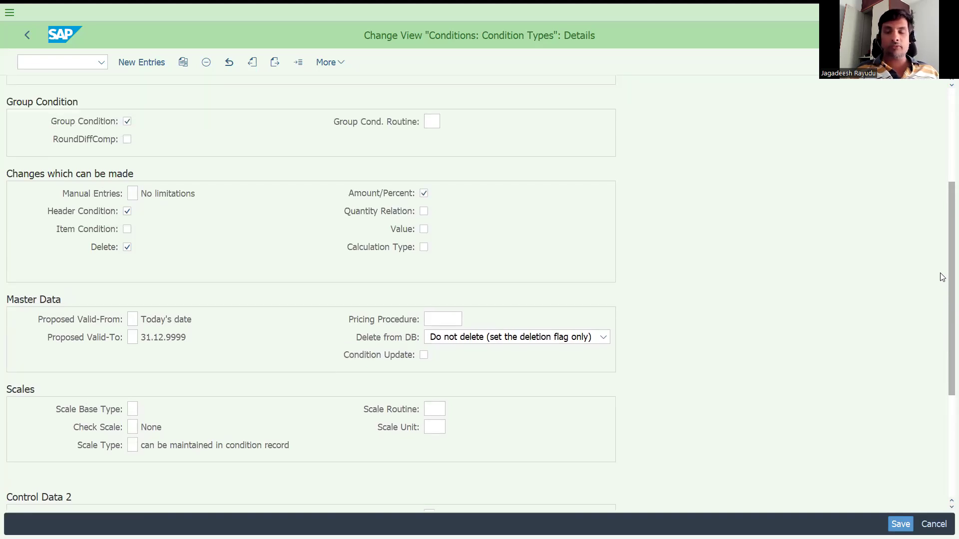
drag(942, 277, 928, 258)
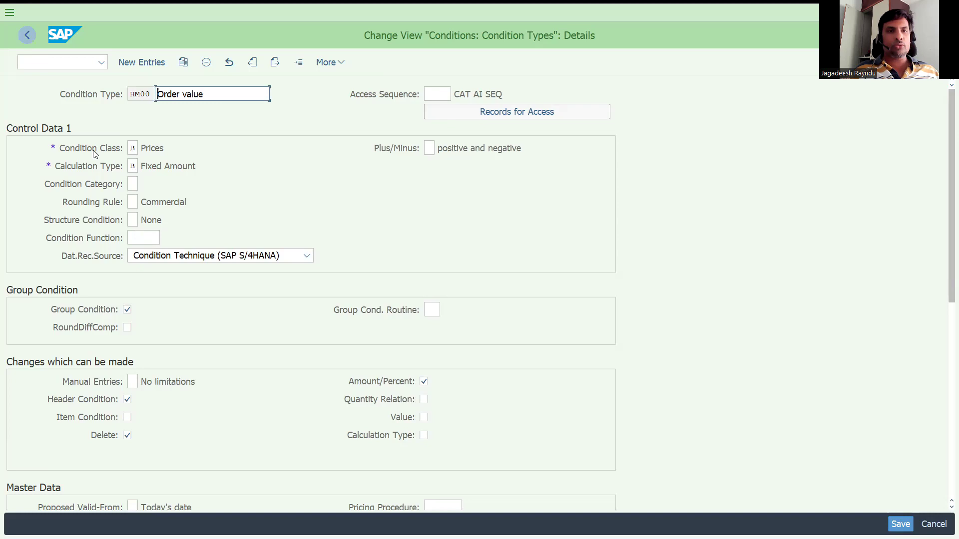
click(27, 38)
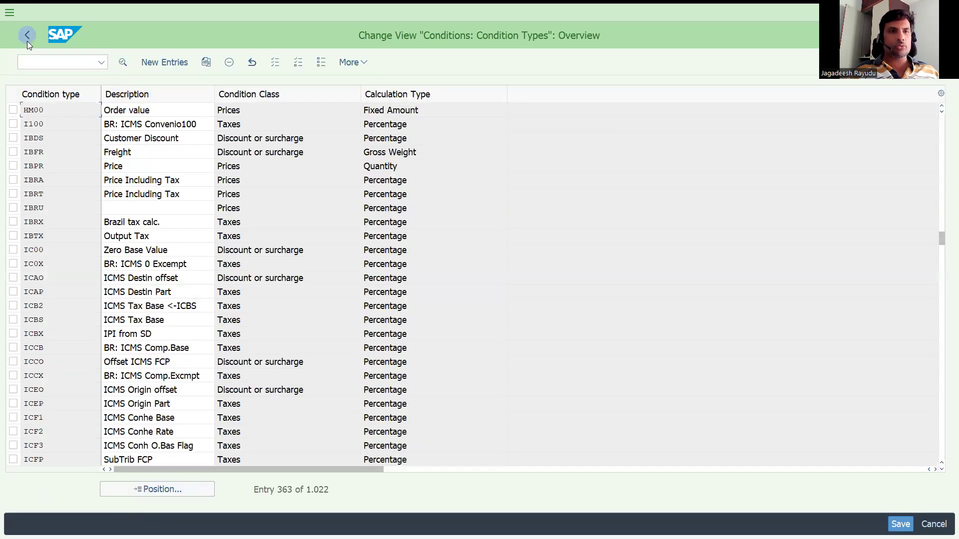
Exit V/06 back to the SAP Easy Access menu with F3.
key(F3)
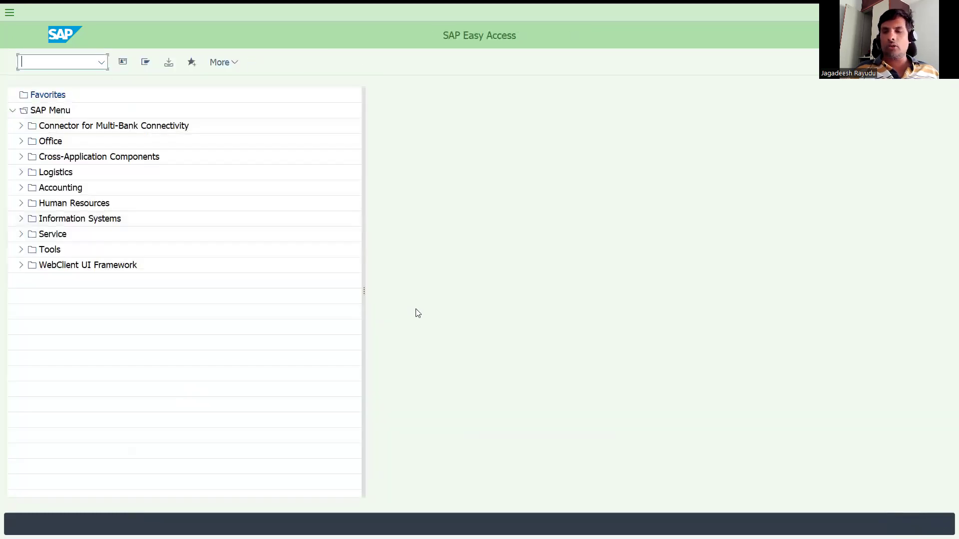